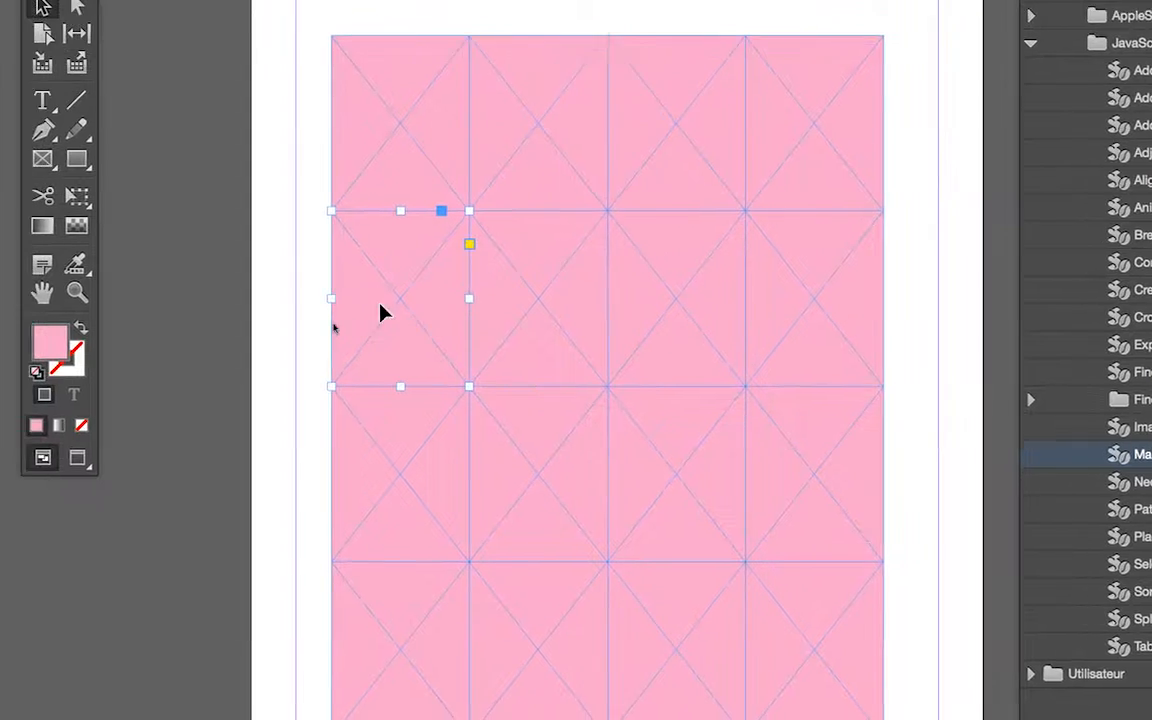
Deselect the grid frames, display the Alignement panel and place it with the toolbox beside the page.
{"action": "left_click", "coordinate": [264, 305]}
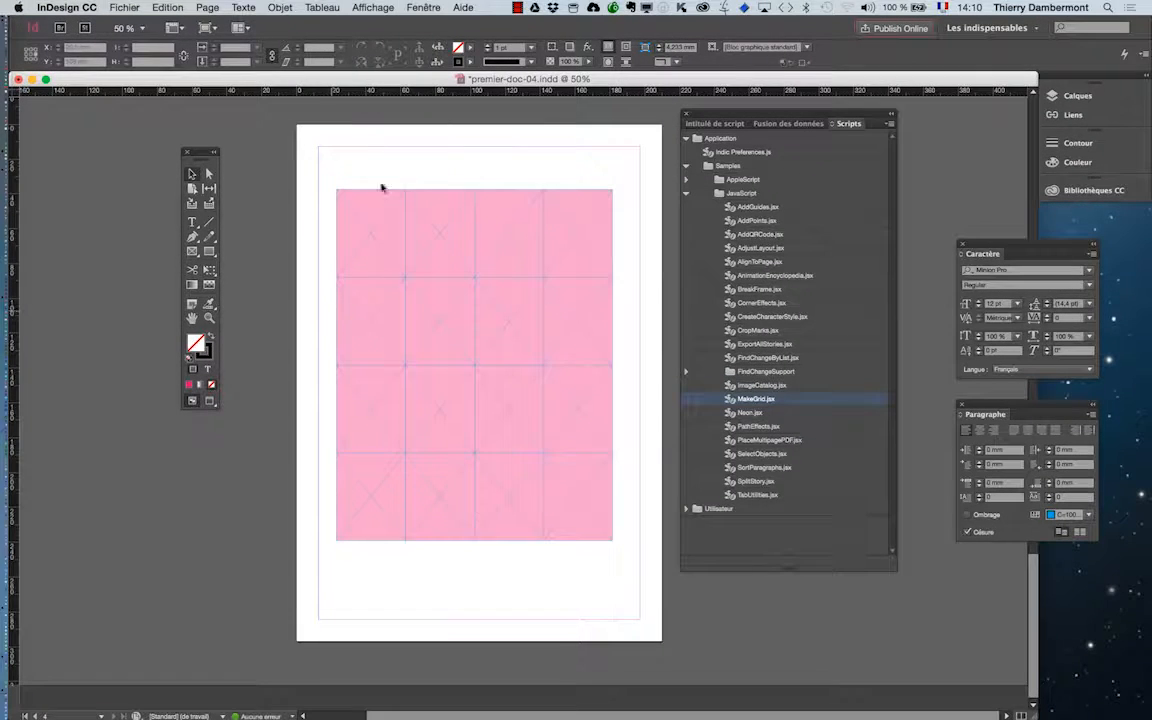
{"action": "left_click", "coordinate": [423, 7]}
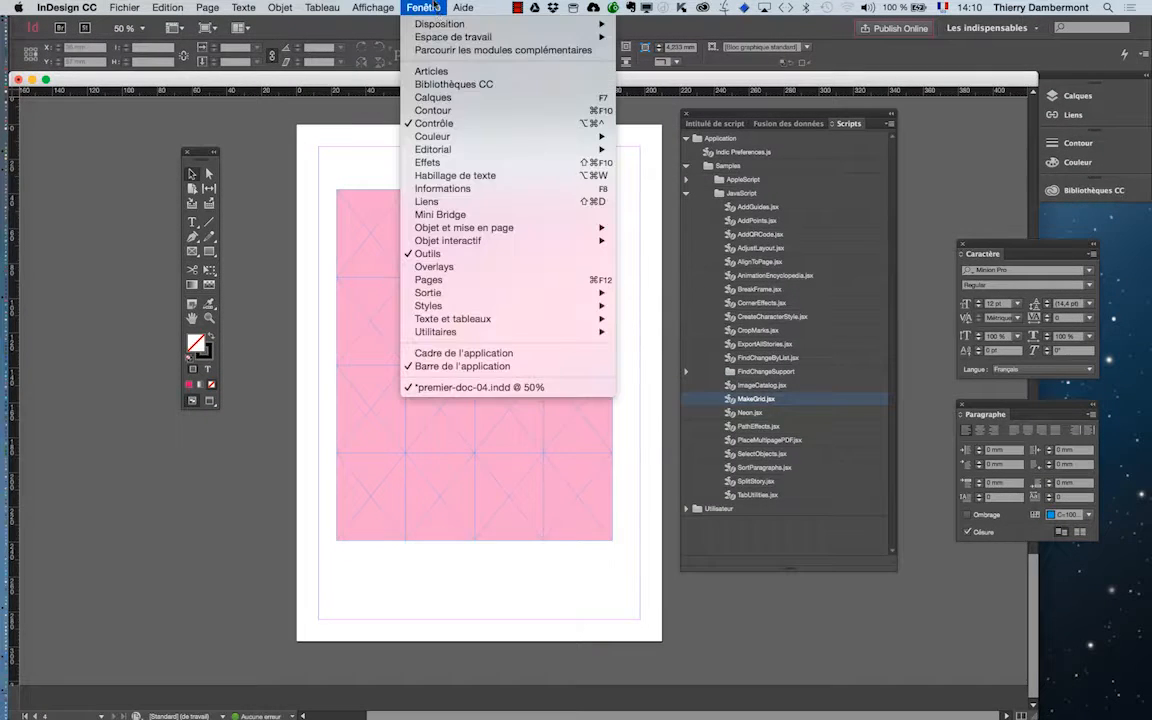
{"action": "mouse_move", "coordinate": [481, 231]}
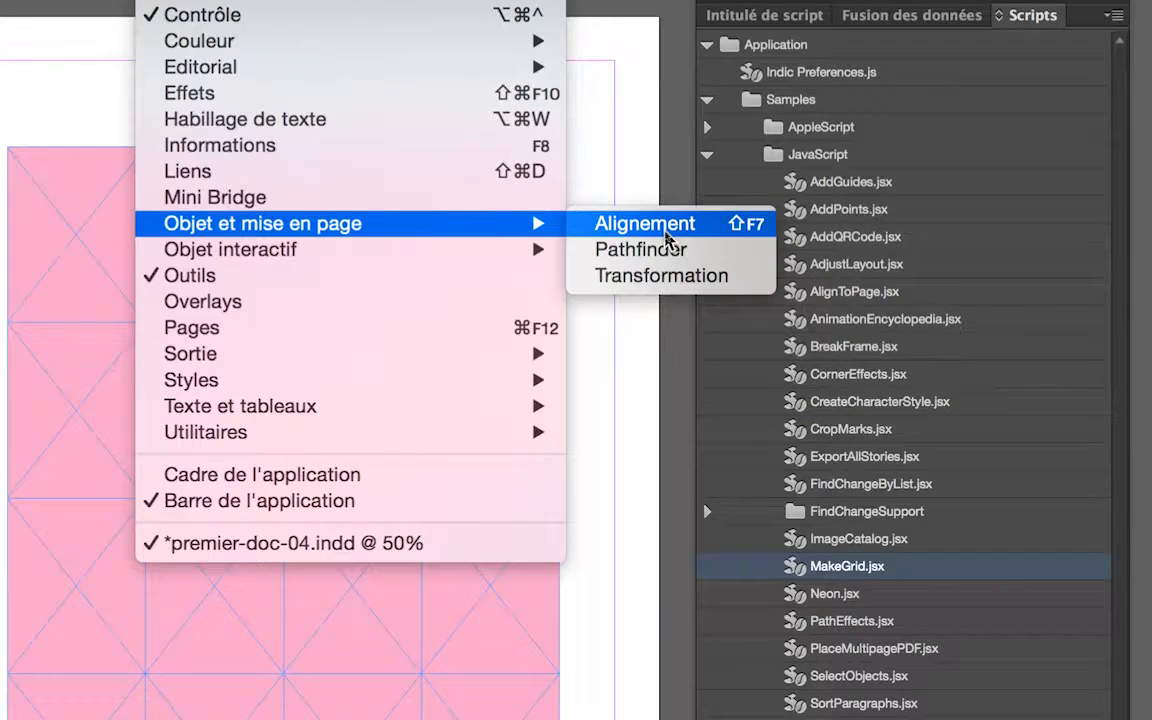
{"action": "left_click", "coordinate": [664, 232]}
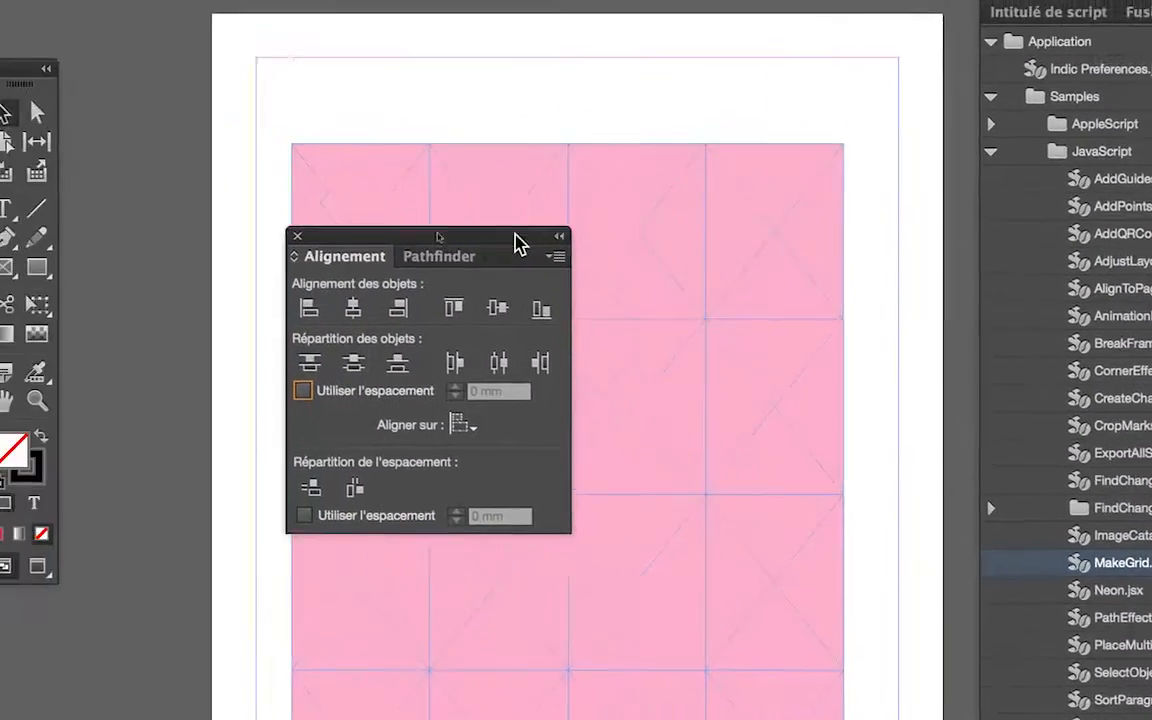
{"action": "left_click_drag", "start_coordinate": [516, 235], "coordinate": [289, 141]}
{"action": "left_click_drag", "start_coordinate": [24, 68], "coordinate": [0, 51]}
{"action": "left_click_drag", "start_coordinate": [269, 168], "coordinate": [249, 153]}
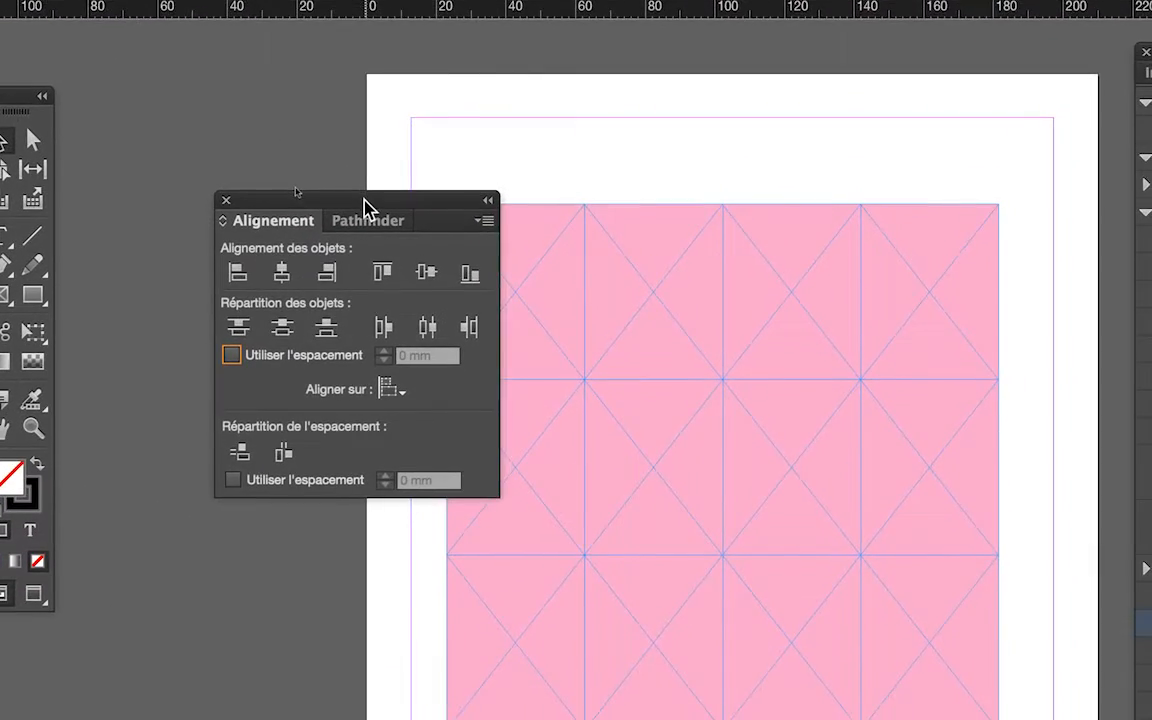
{"action": "left_click_drag", "start_coordinate": [589, 256], "coordinate": [481, 239]}
{"action": "left_click_drag", "start_coordinate": [325, 200], "coordinate": [348, 179]}
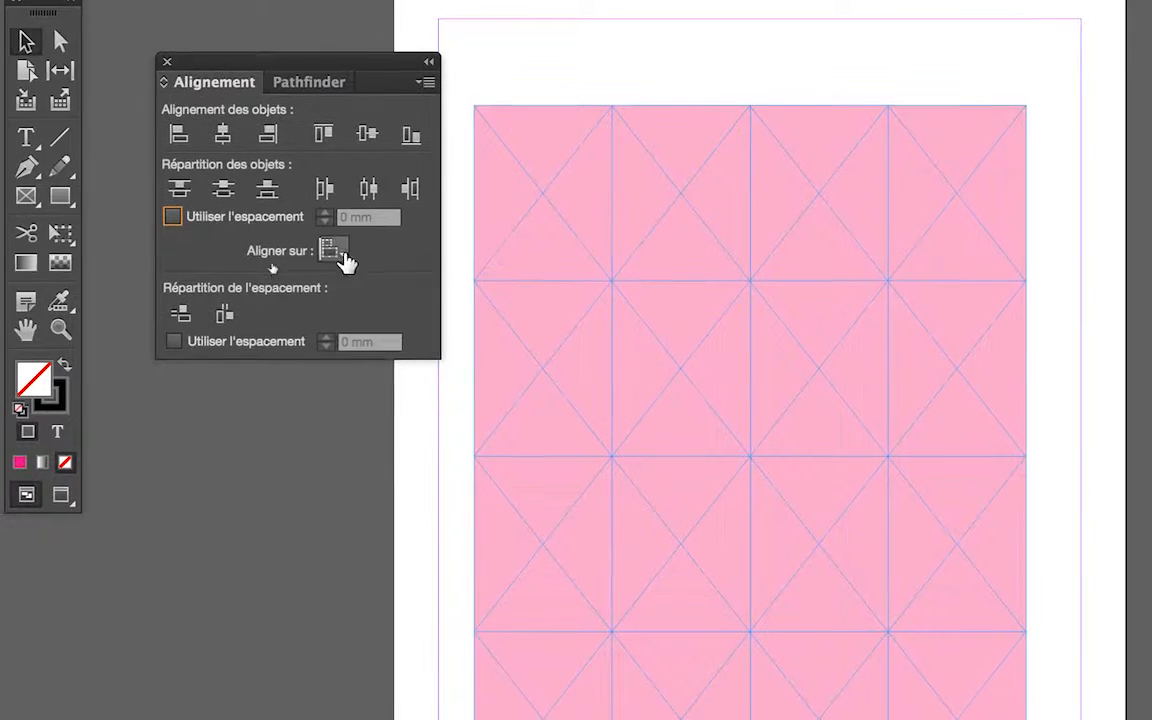
Examine the Aligner sur choices for aligning objects and close the Alignement panel.
{"action": "left_click", "coordinate": [426, 258]}
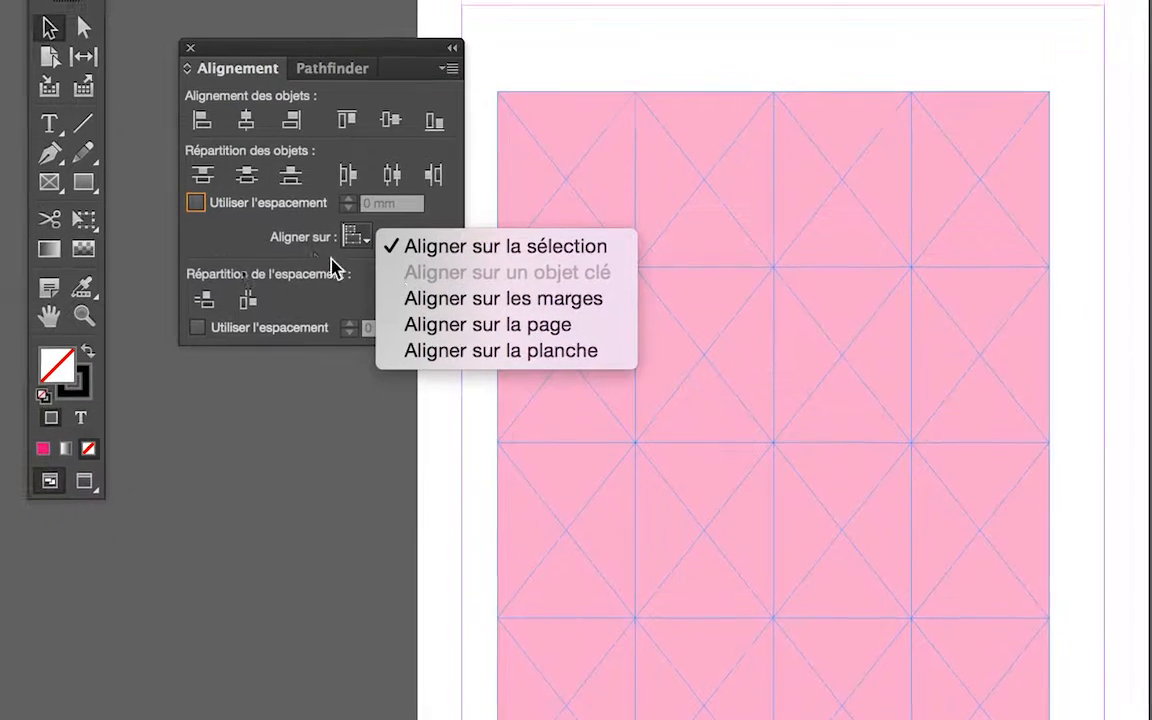
{"action": "left_click", "coordinate": [214, 236]}
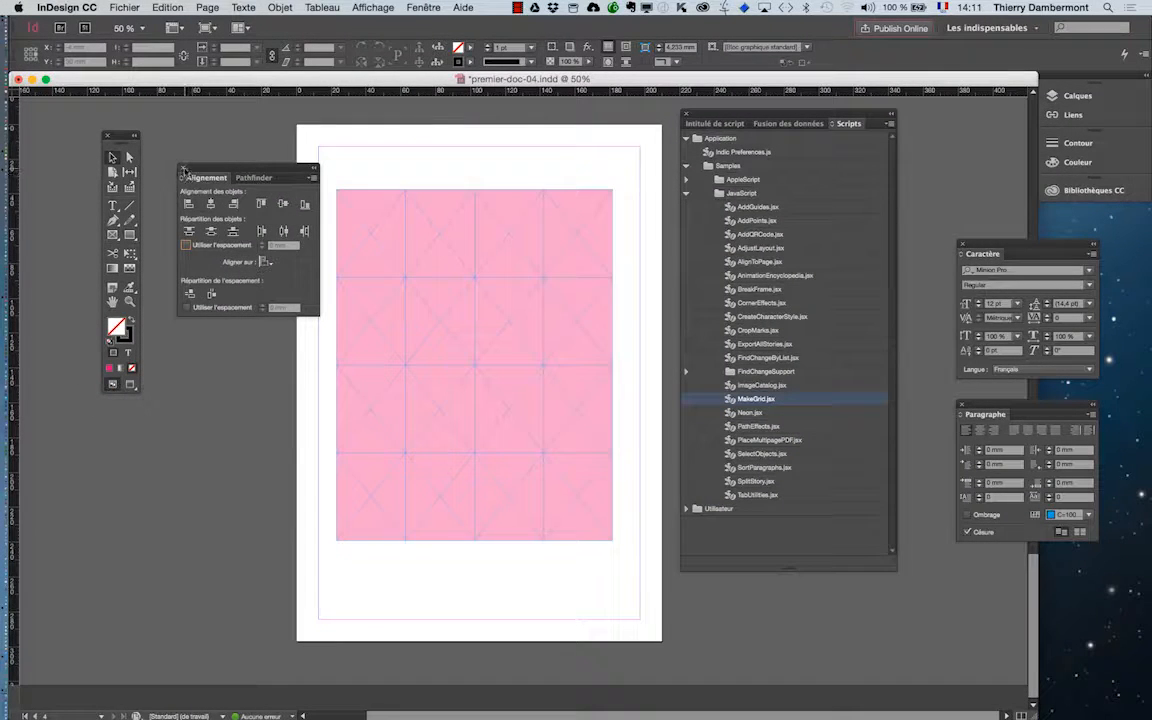
{"action": "left_click", "coordinate": [183, 169]}
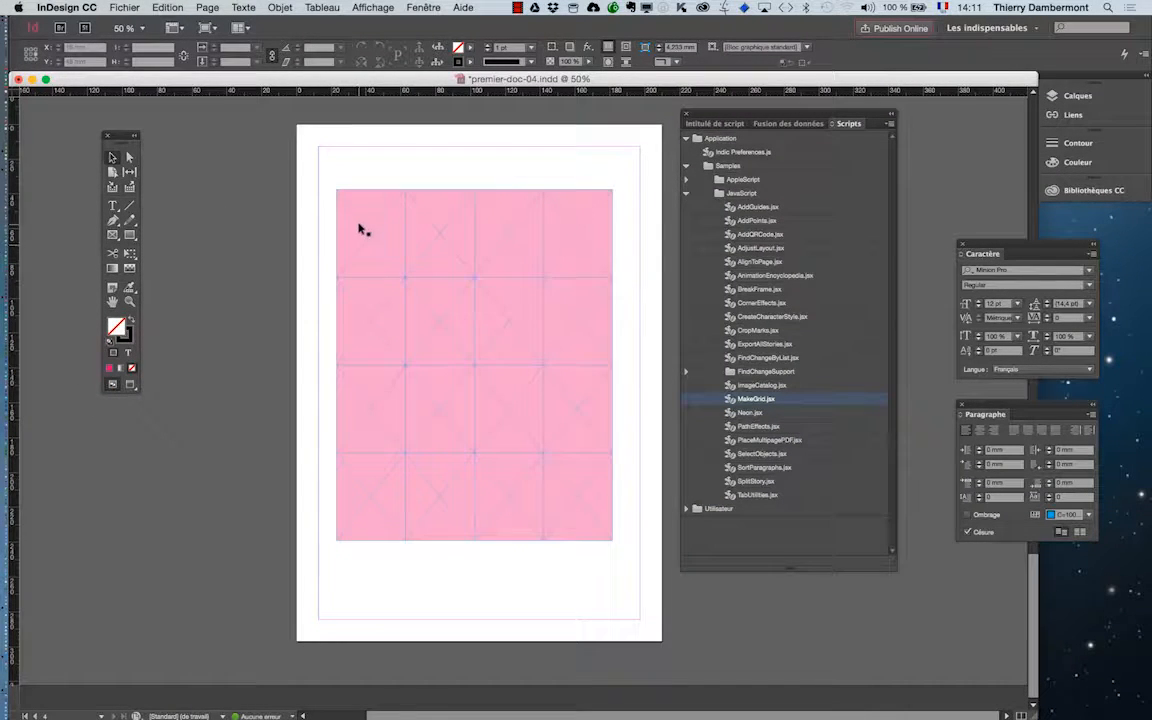
Import the Trawl_fisher…al_flota.jpg photo into the grid frame in the second row, second column.
{"action": "left_click", "coordinate": [116, 8]}
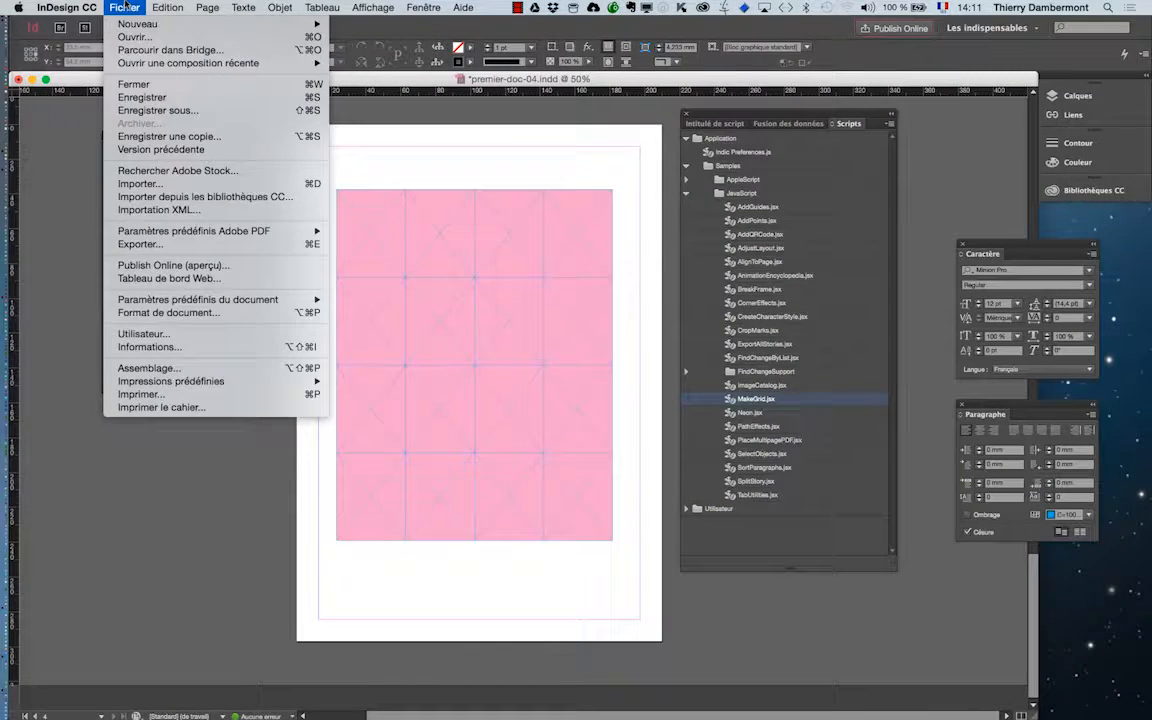
{"action": "left_click", "coordinate": [160, 184]}
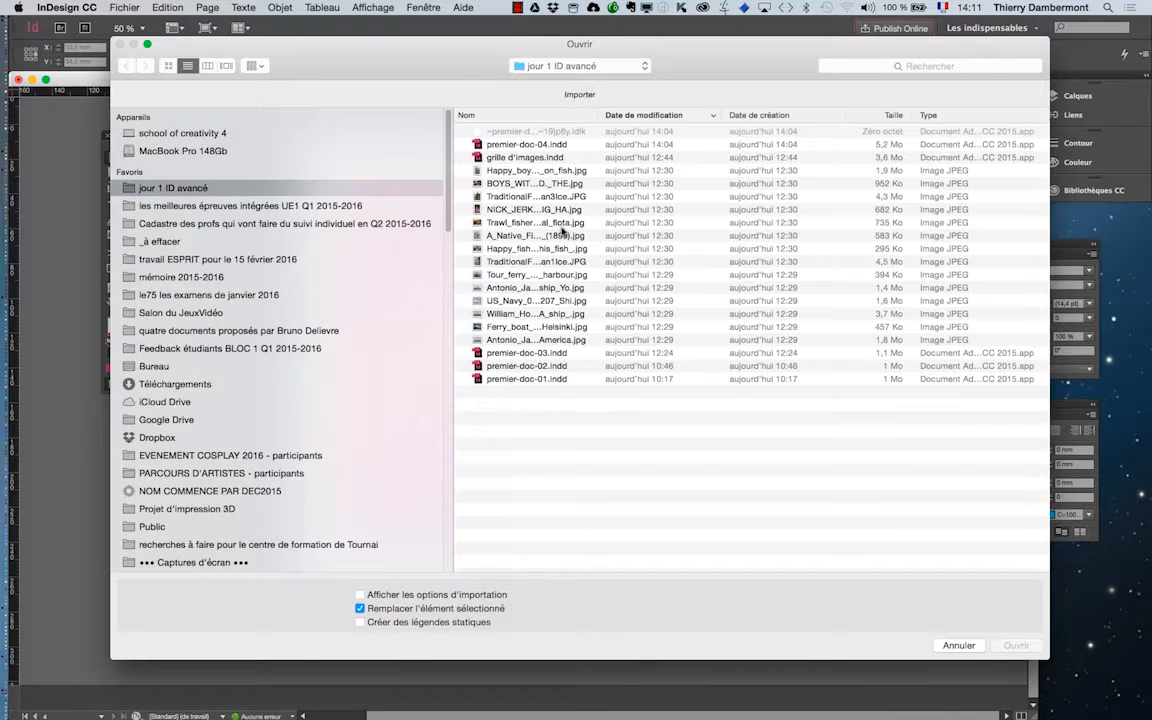
{"action": "left_click", "coordinate": [490, 221]}
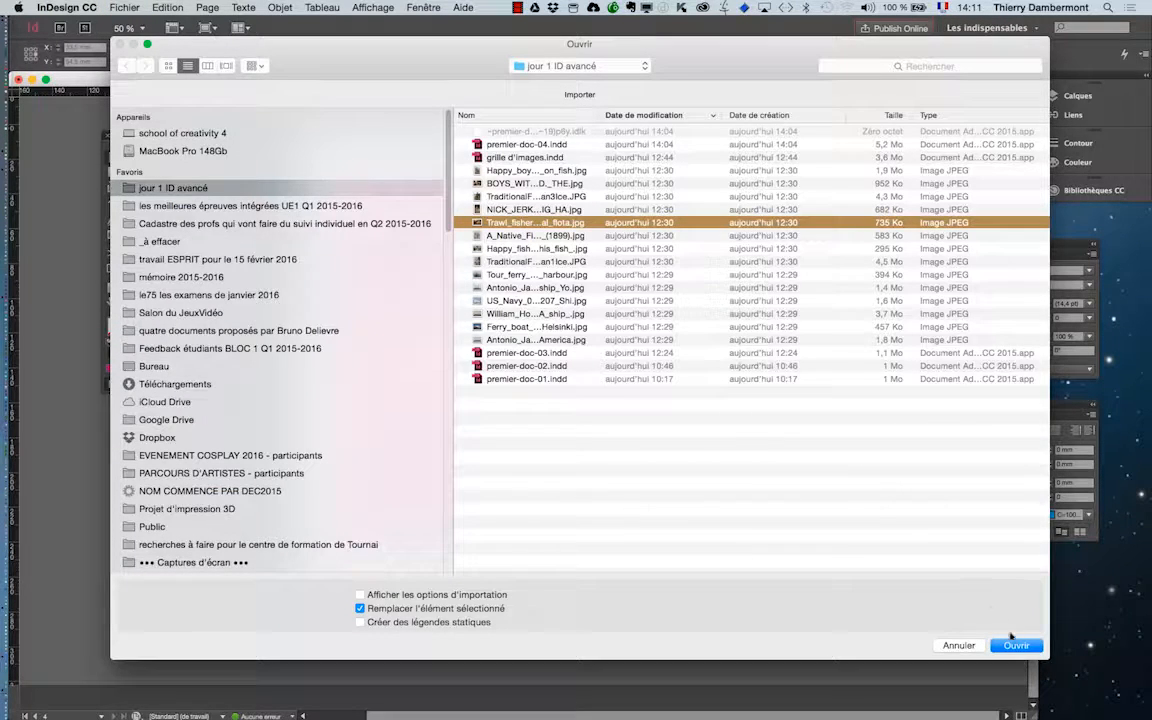
{"action": "left_click", "coordinate": [1017, 646]}
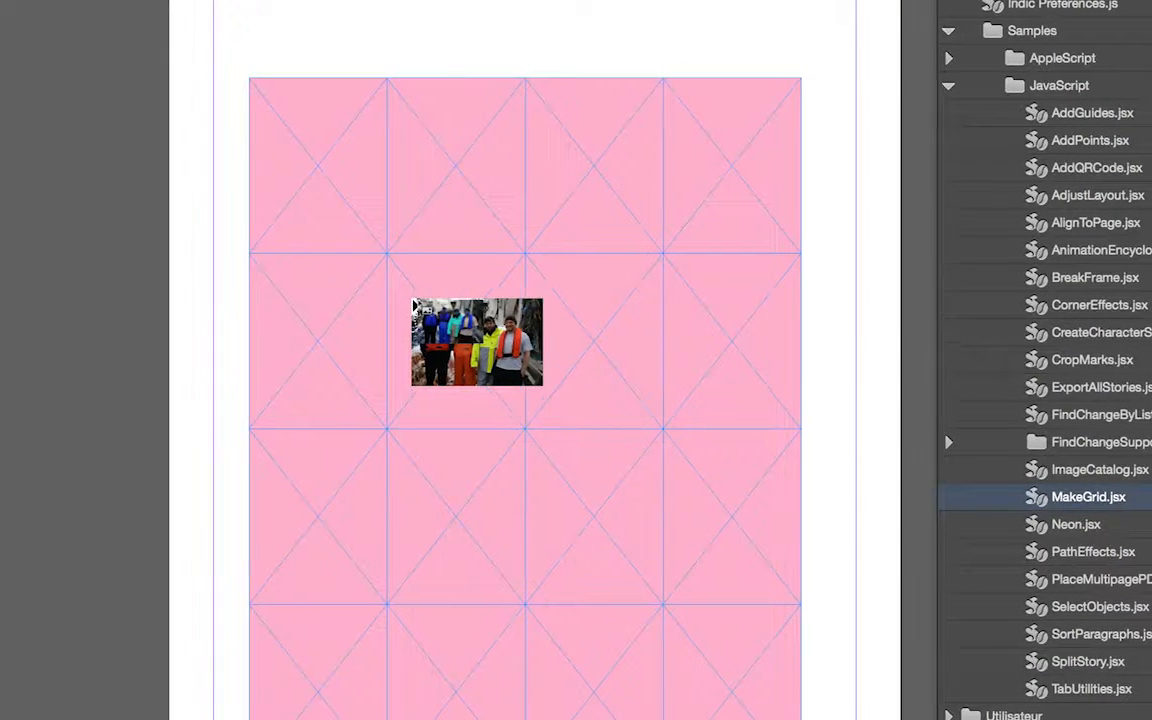
{"action": "left_click", "coordinate": [436, 302]}
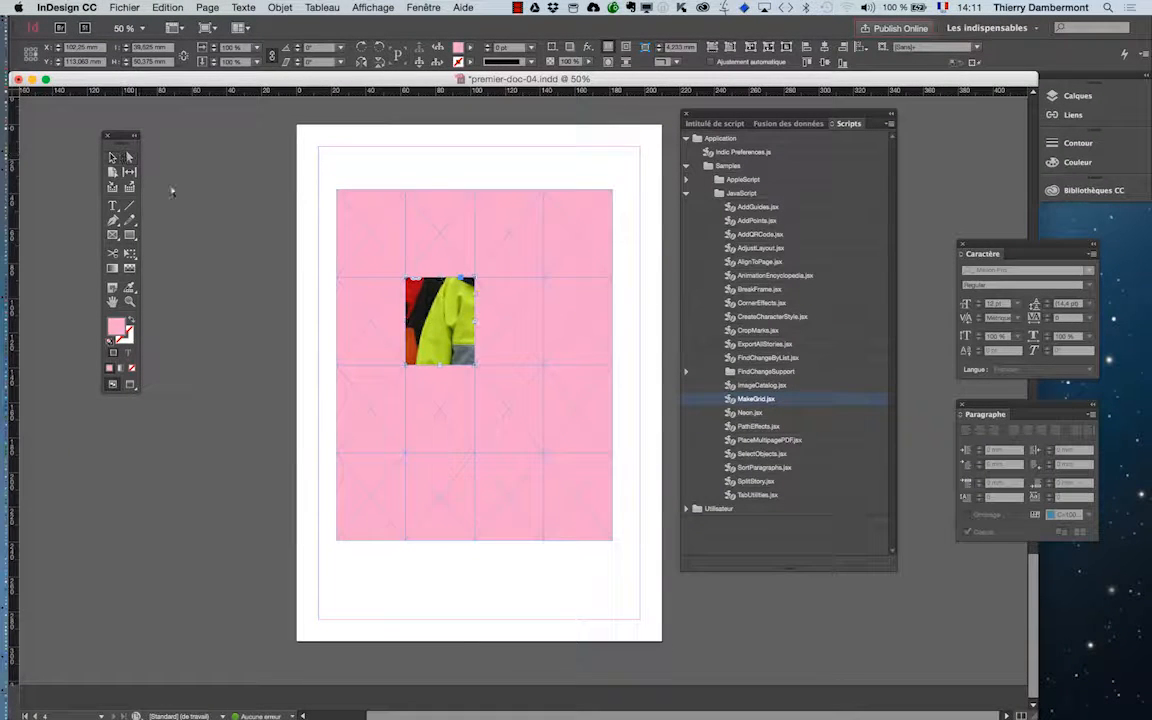
Select the imported photo inside its frame, move the Scripts panel off it and inspect the image's full extent.
{"action": "left_click", "coordinate": [129, 157]}
{"action": "left_click", "coordinate": [422, 334]}
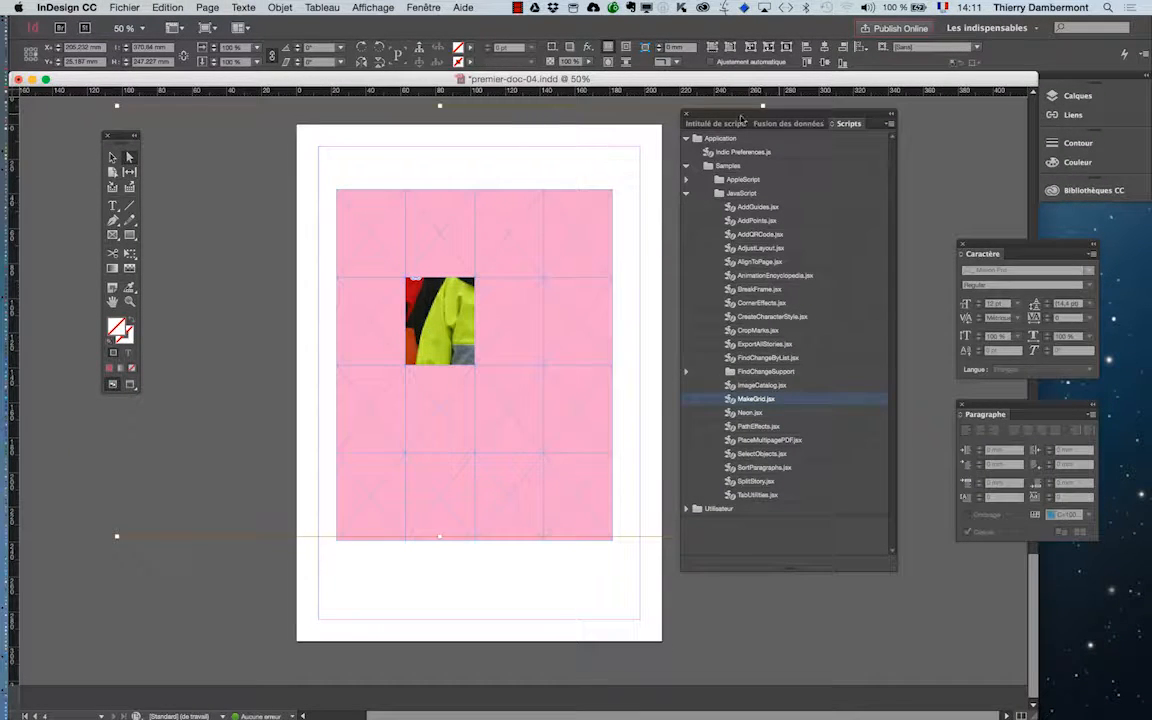
{"action": "left_click_drag", "start_coordinate": [741, 118], "coordinate": [881, 137]}
{"action": "key", "text": "super+minus"}
{"action": "key", "text": "super+minus"}
{"action": "key", "text": "super+minus"}
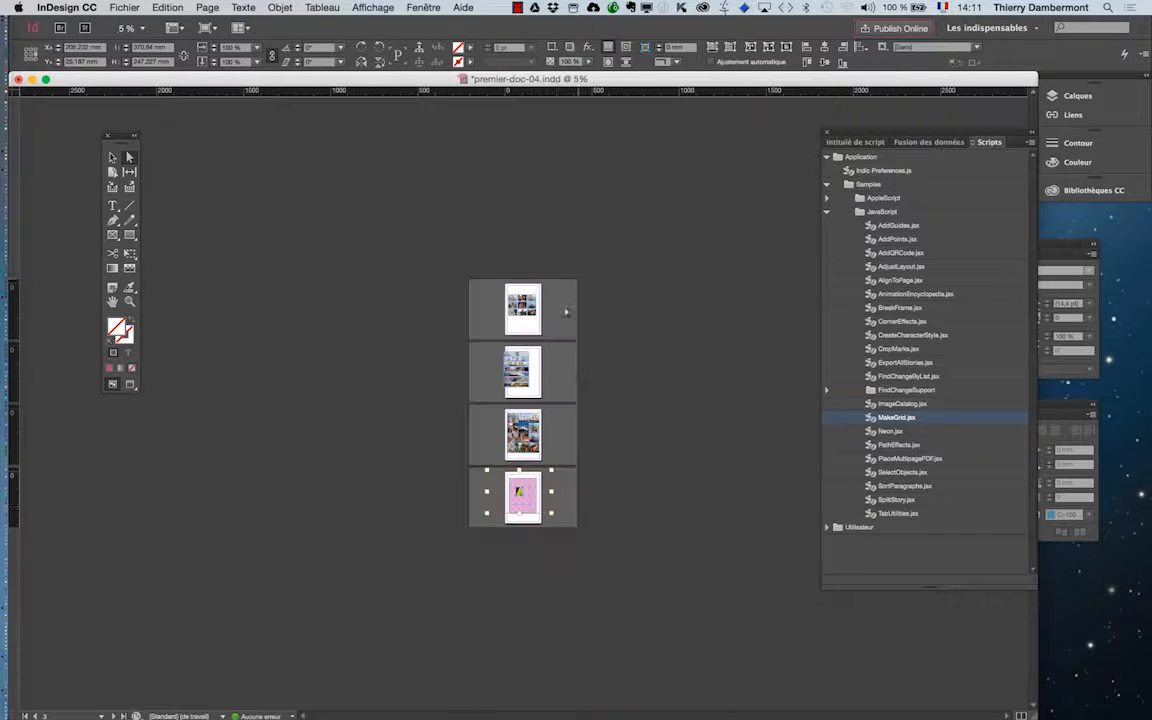
{"action": "key", "text": "super+equal"}
{"action": "key", "text": "super+equal"}
{"action": "scroll", "coordinate": [523, 470], "scroll_direction": "down", "scroll_amount": 2}
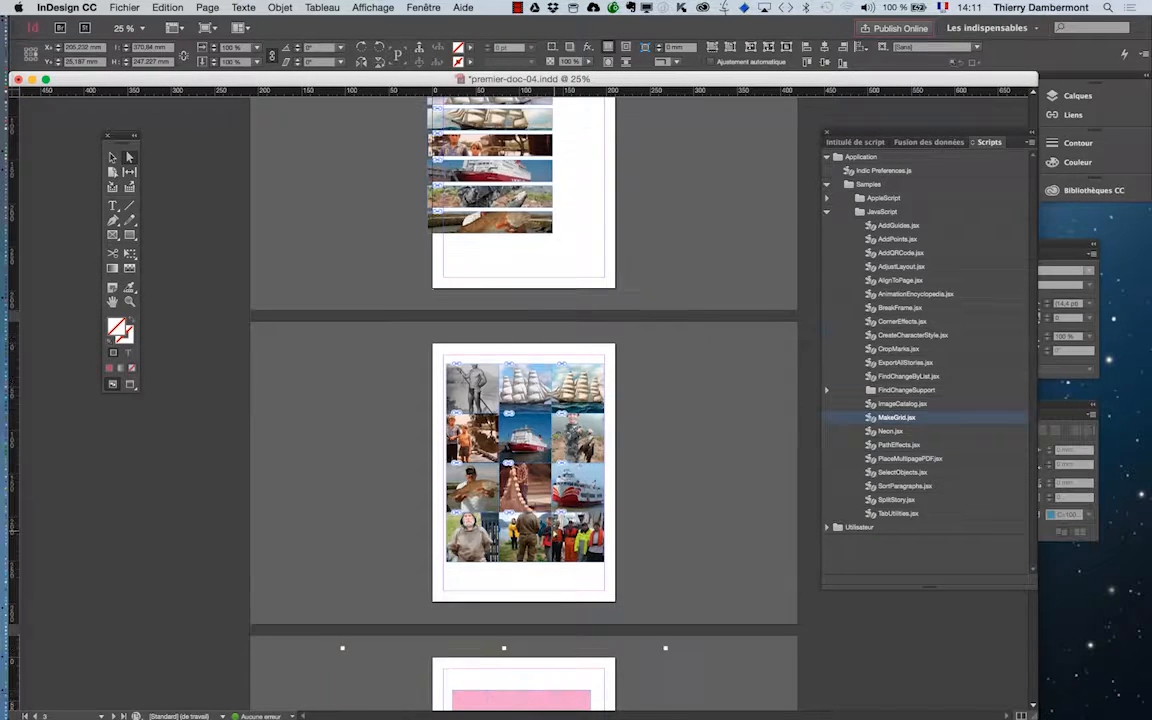
{"action": "scroll", "coordinate": [550, 525], "scroll_direction": "down", "scroll_amount": 2}
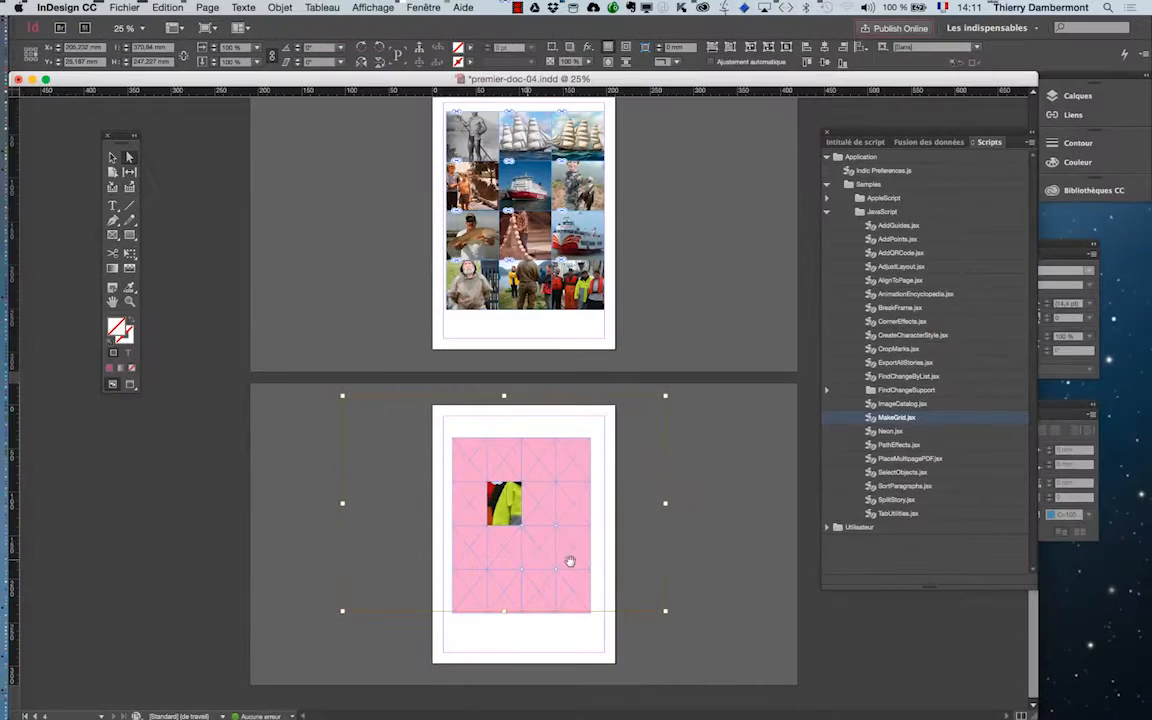
Fit the selected photo to its frame with Remplir le bloc proportionnellement.
{"action": "left_click_drag", "start_coordinate": [125, 137], "coordinate": [291, 360]}
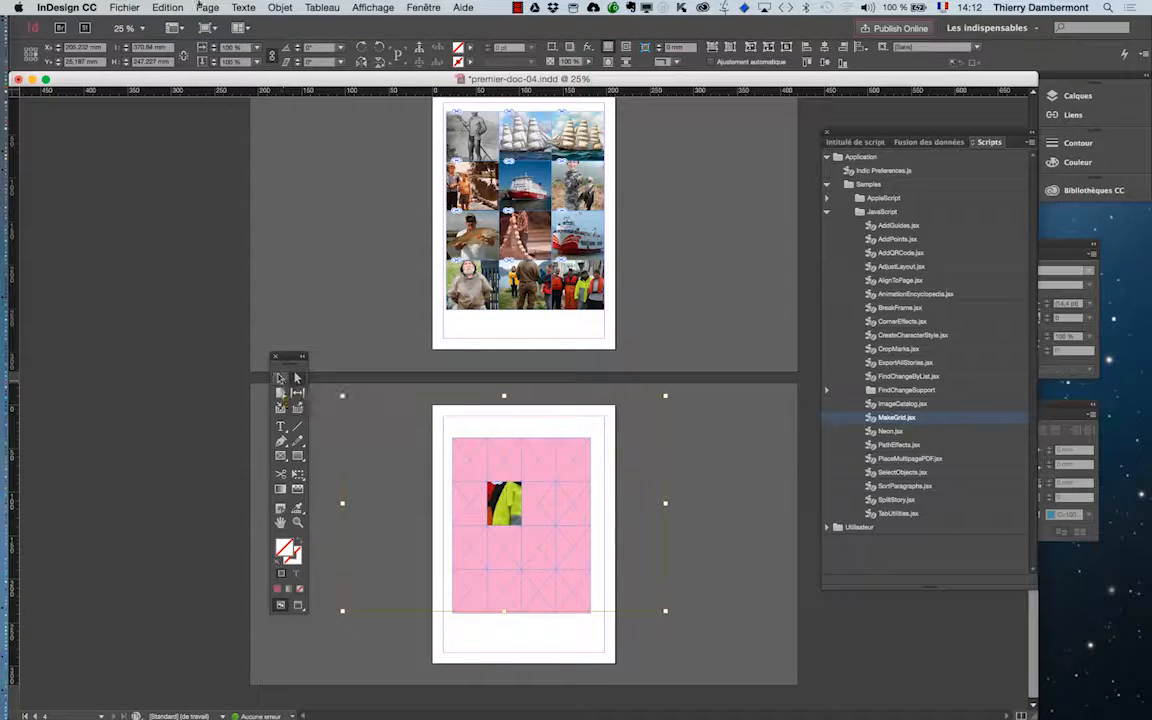
{"action": "left_click", "coordinate": [284, 6]}
{"action": "mouse_move", "coordinate": [340, 254]}
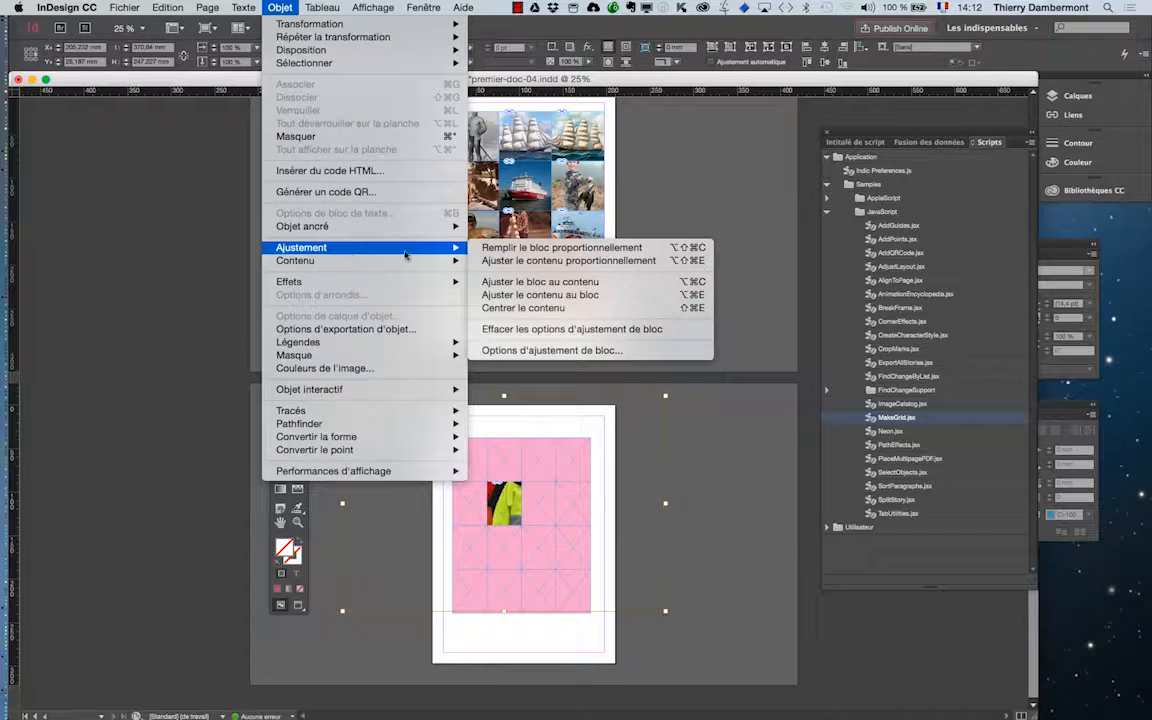
{"action": "left_click", "coordinate": [507, 247]}
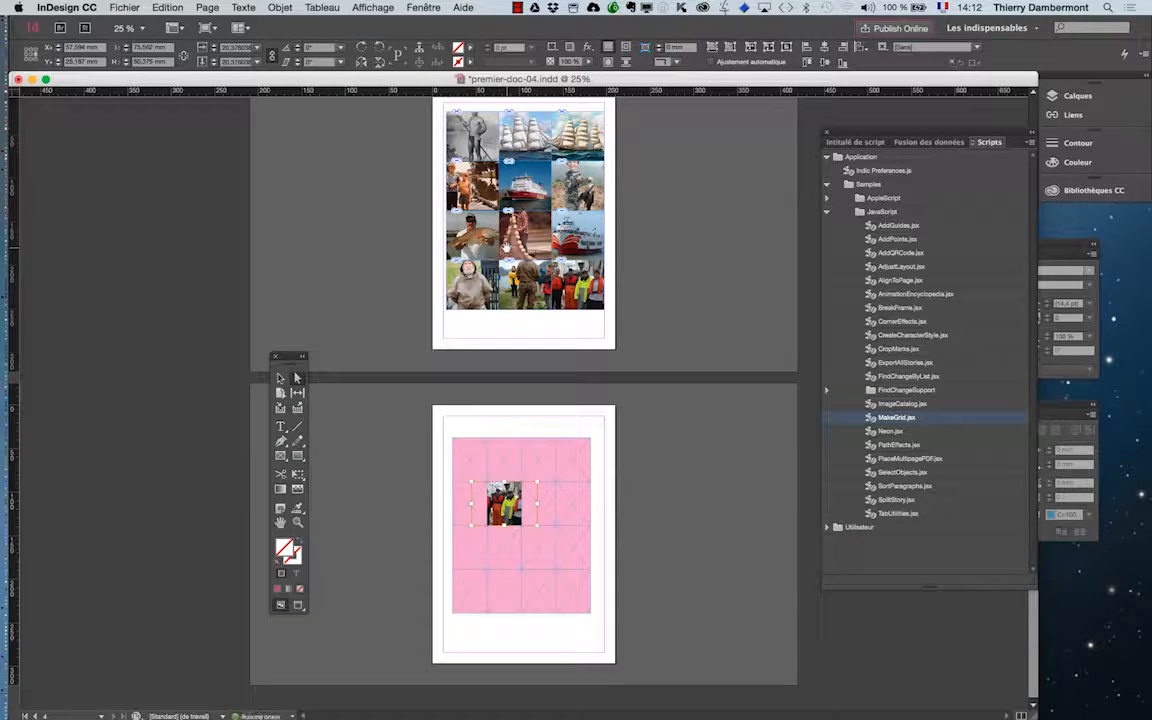
{"action": "left_click", "coordinate": [279, 7]}
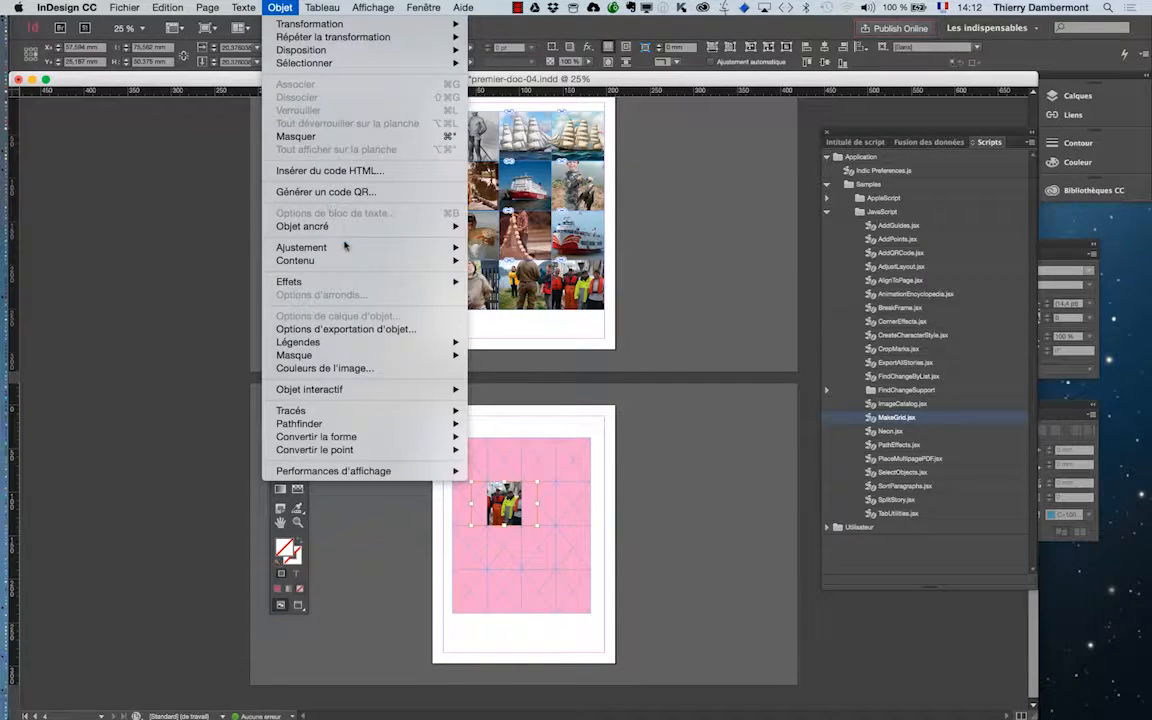
{"action": "mouse_move", "coordinate": [344, 247]}
{"action": "left_click", "coordinate": [510, 249]}
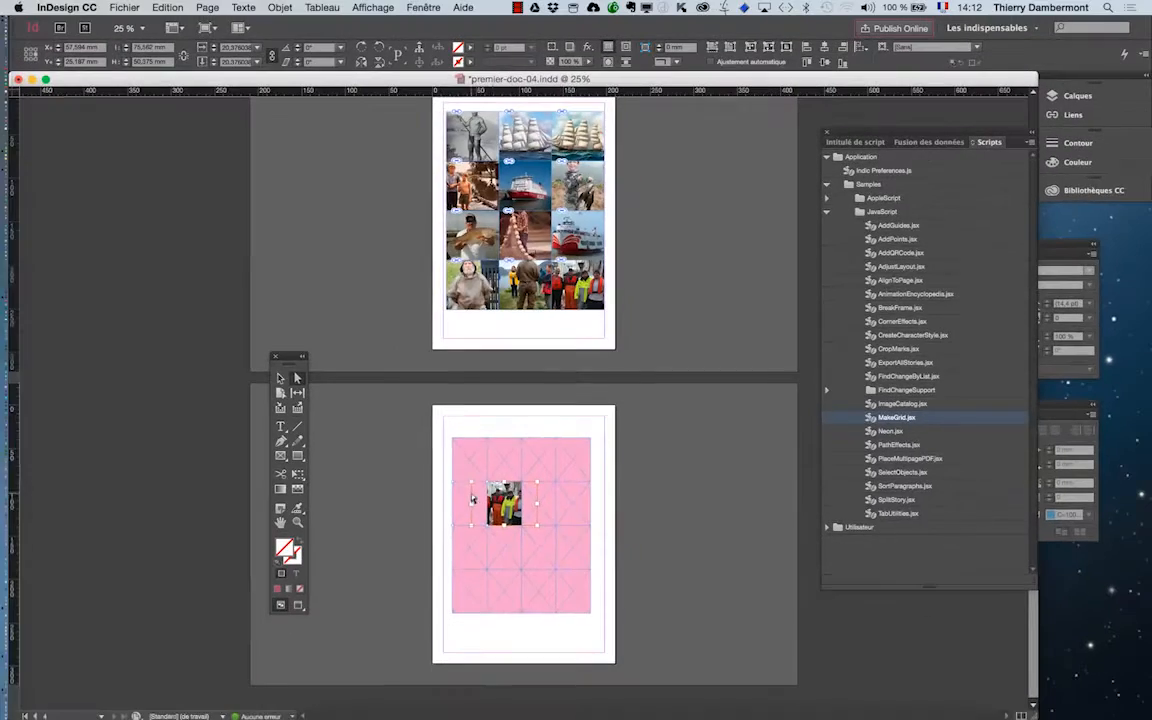
Examine up close how the photo fills its frame and extends past its sides, keeping the toolbox clear of the page.
{"action": "key", "text": "super+equal"}
{"action": "key", "text": "super+equal"}
{"action": "key", "text": "super+equal"}
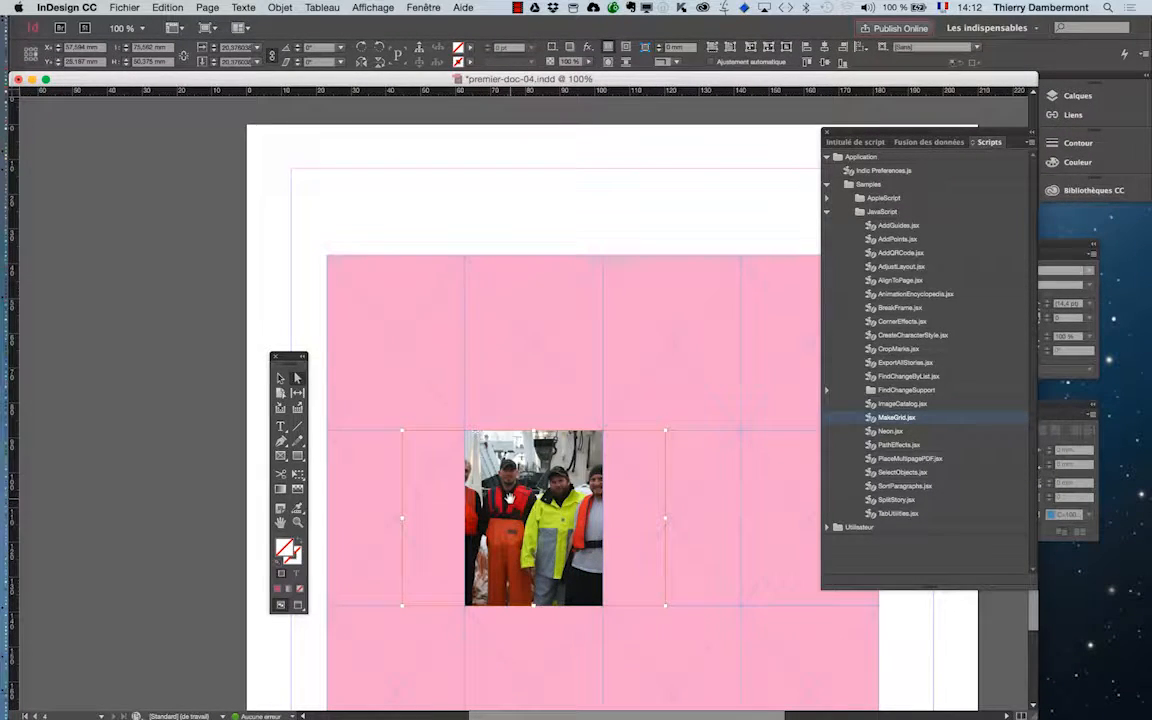
{"action": "mouse_move", "coordinate": [509, 497]}
{"action": "left_mouse_down"}
{"action": "mouse_move", "coordinate": [566, 497]}
{"action": "mouse_move", "coordinate": [468, 497]}
{"action": "mouse_move", "coordinate": [568, 497]}
{"action": "mouse_move", "coordinate": [464, 511]}
{"action": "mouse_move", "coordinate": [514, 509]}
{"action": "left_mouse_up"}
{"action": "left_click_drag", "start_coordinate": [289, 355], "coordinate": [84, 196]}
{"action": "left_click", "coordinate": [75, 362]}
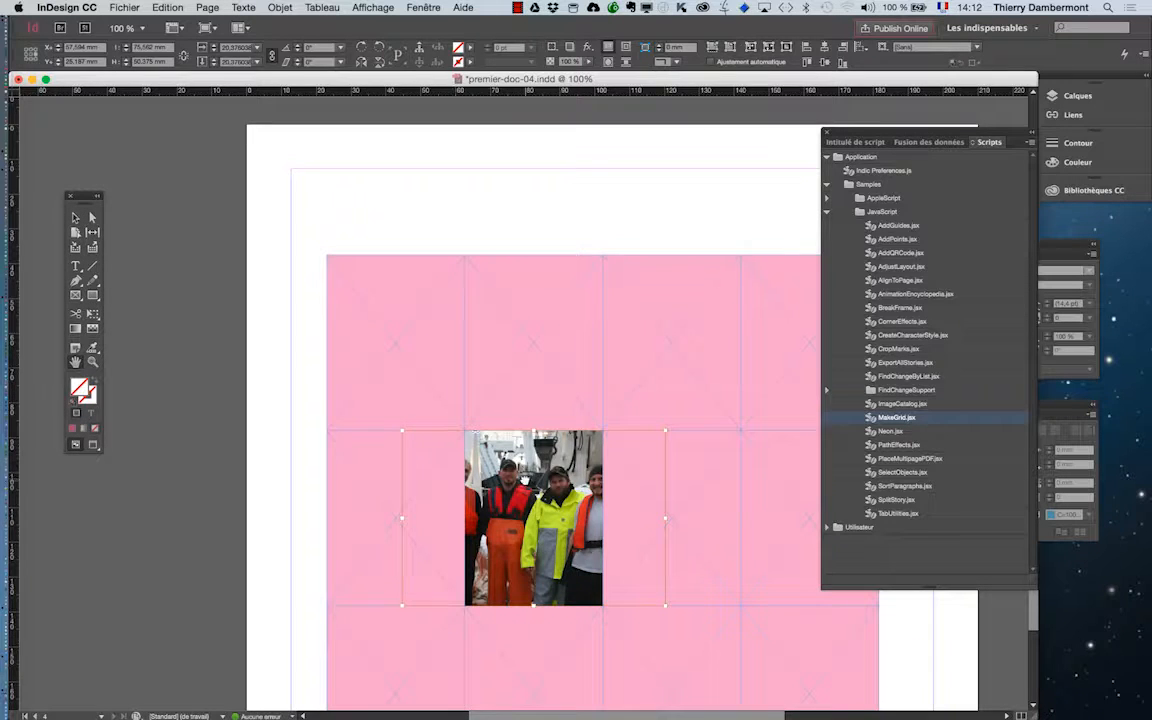
{"action": "left_click_drag", "start_coordinate": [472, 433], "coordinate": [323, 290]}
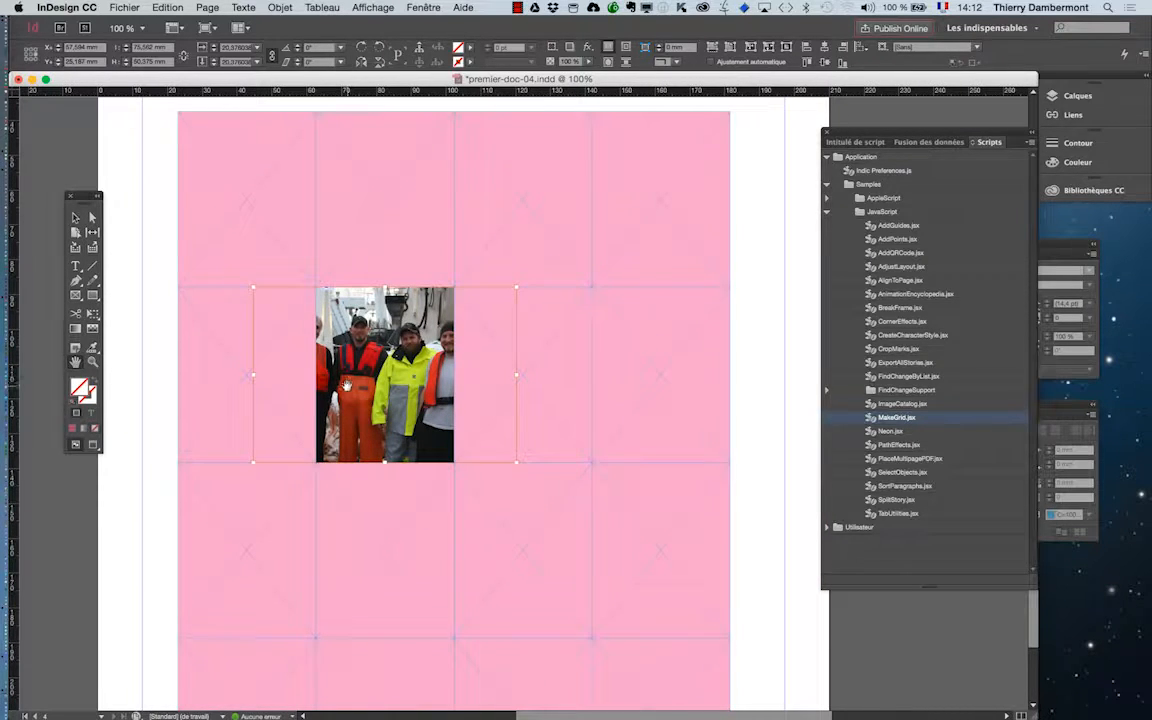
{"action": "key", "text": "super+minus"}
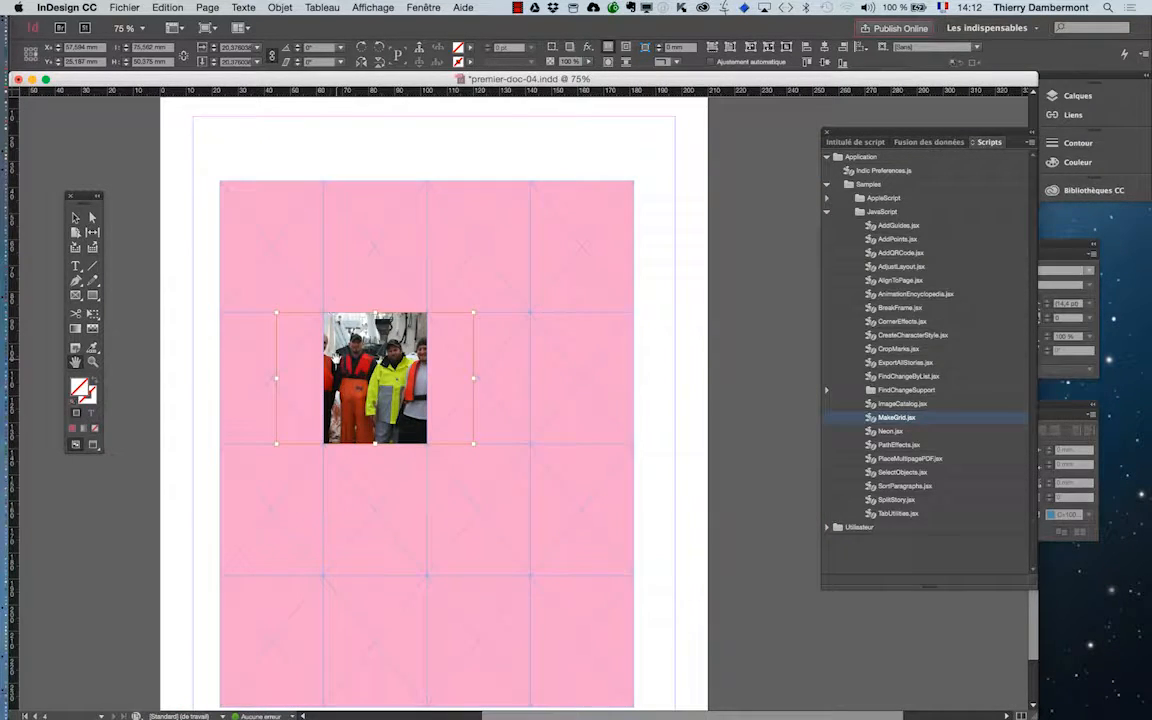
Set the empty frame in the first row, first column to fit content with Remplir le bloc proportionnellement and a centred reference point.
{"action": "left_click", "coordinate": [75, 217]}
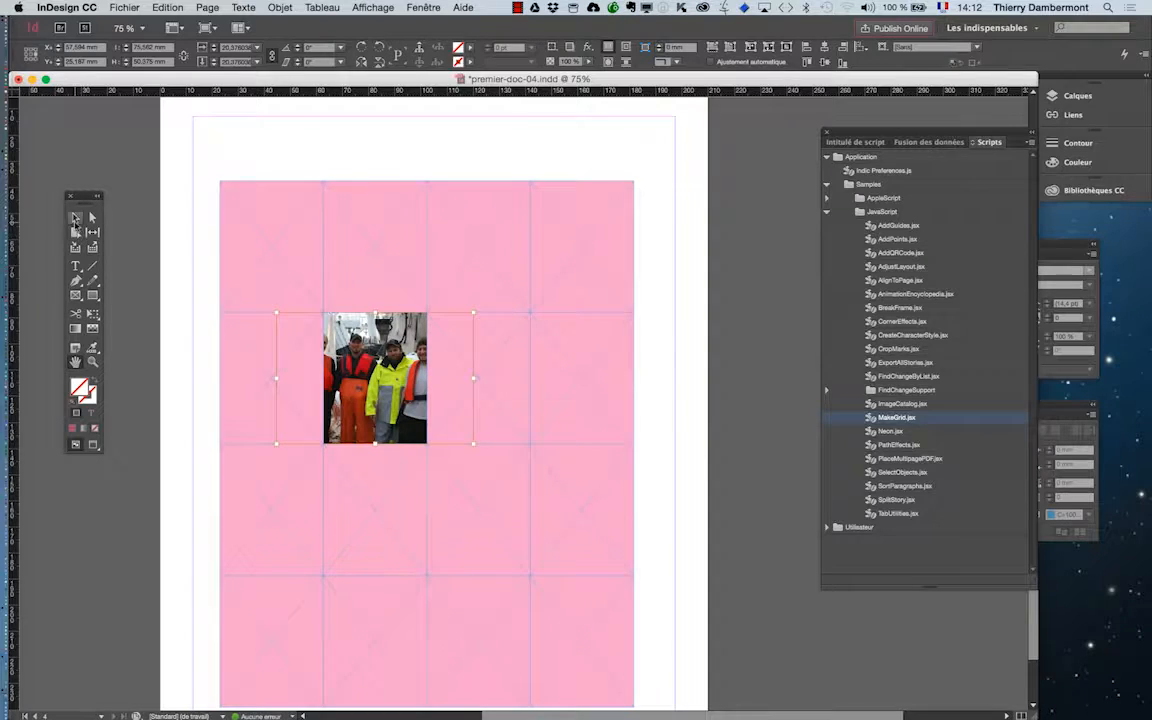
{"action": "left_click", "coordinate": [253, 255]}
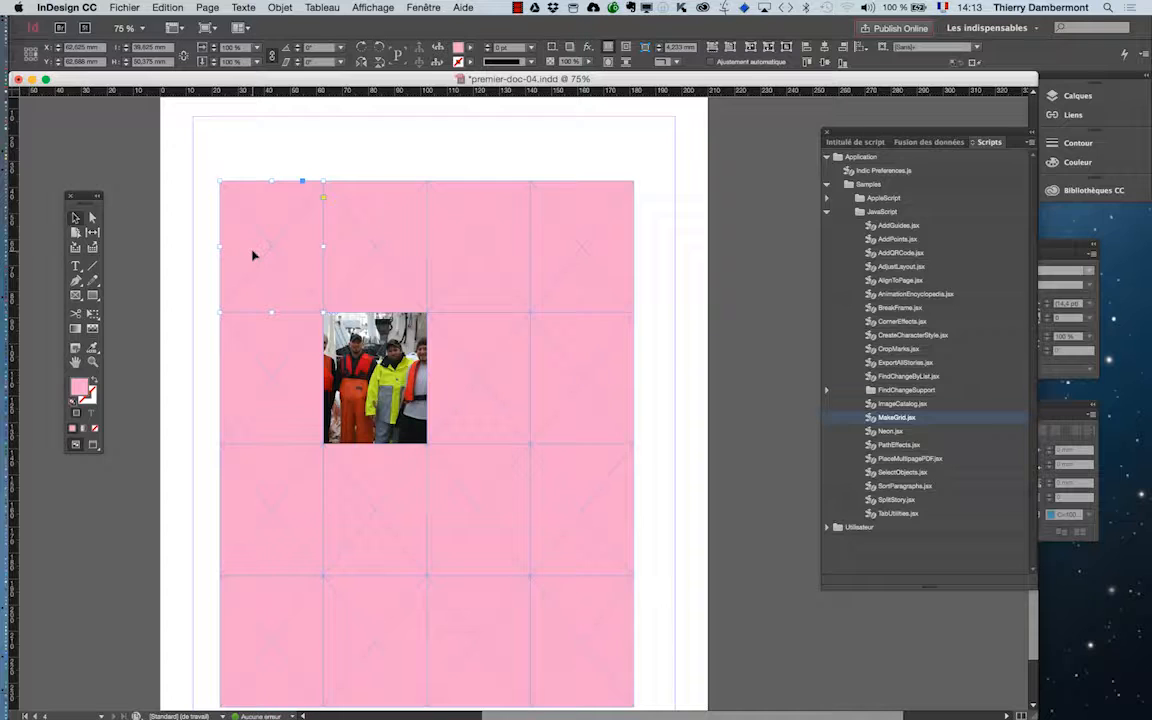
{"action": "left_click", "coordinate": [272, 8]}
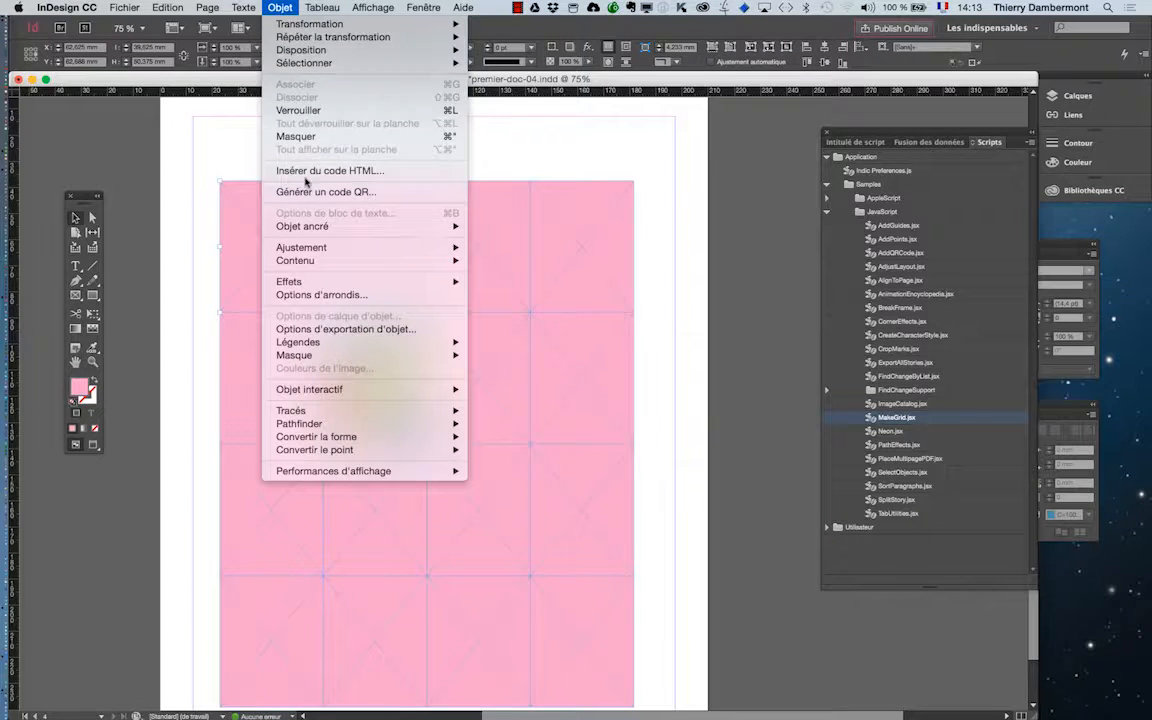
{"action": "mouse_move", "coordinate": [313, 250]}
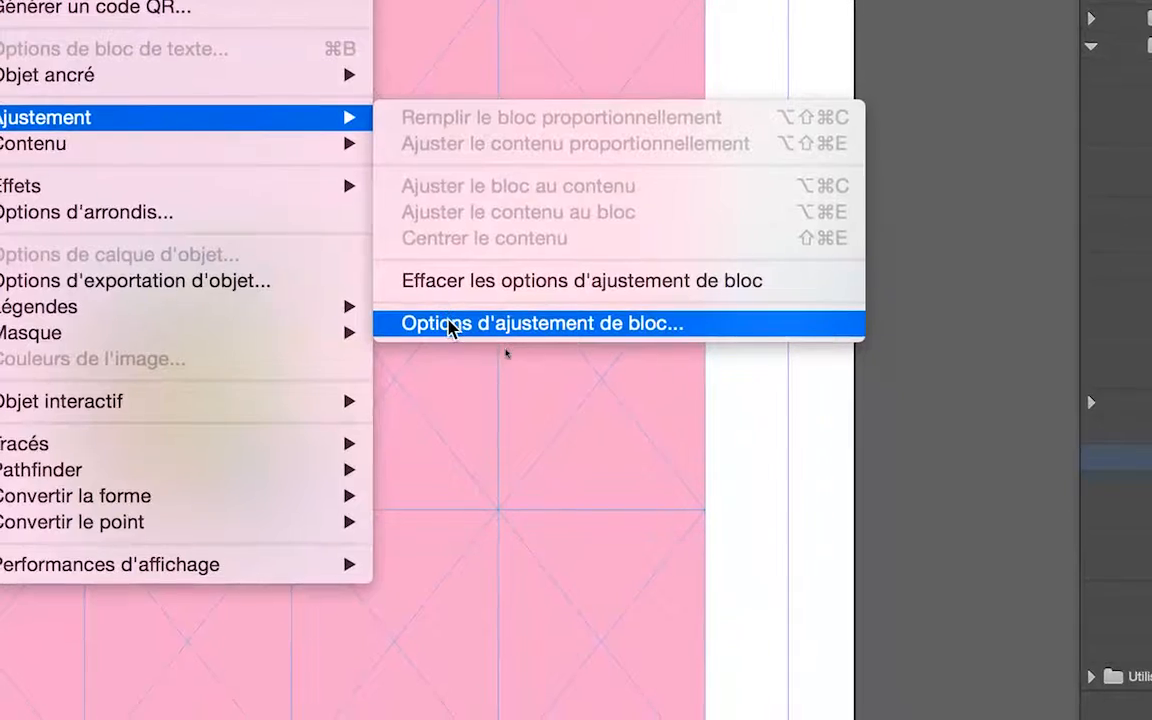
{"action": "left_click", "coordinate": [448, 323]}
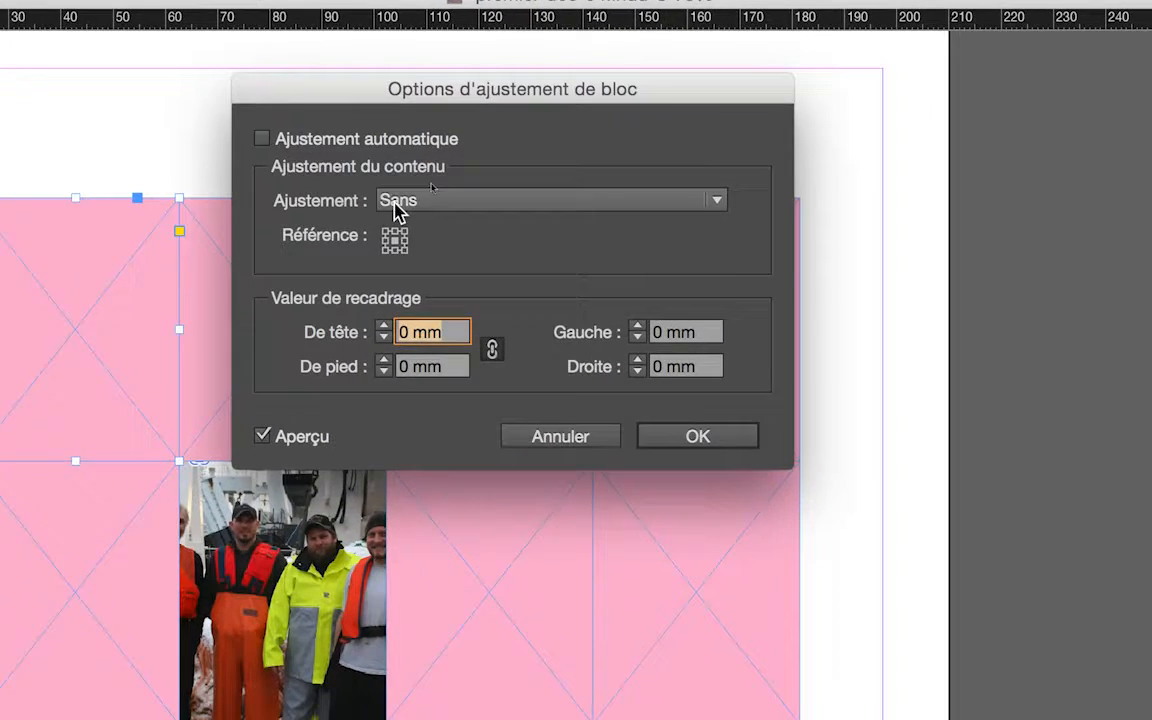
{"action": "left_click", "coordinate": [482, 318]}
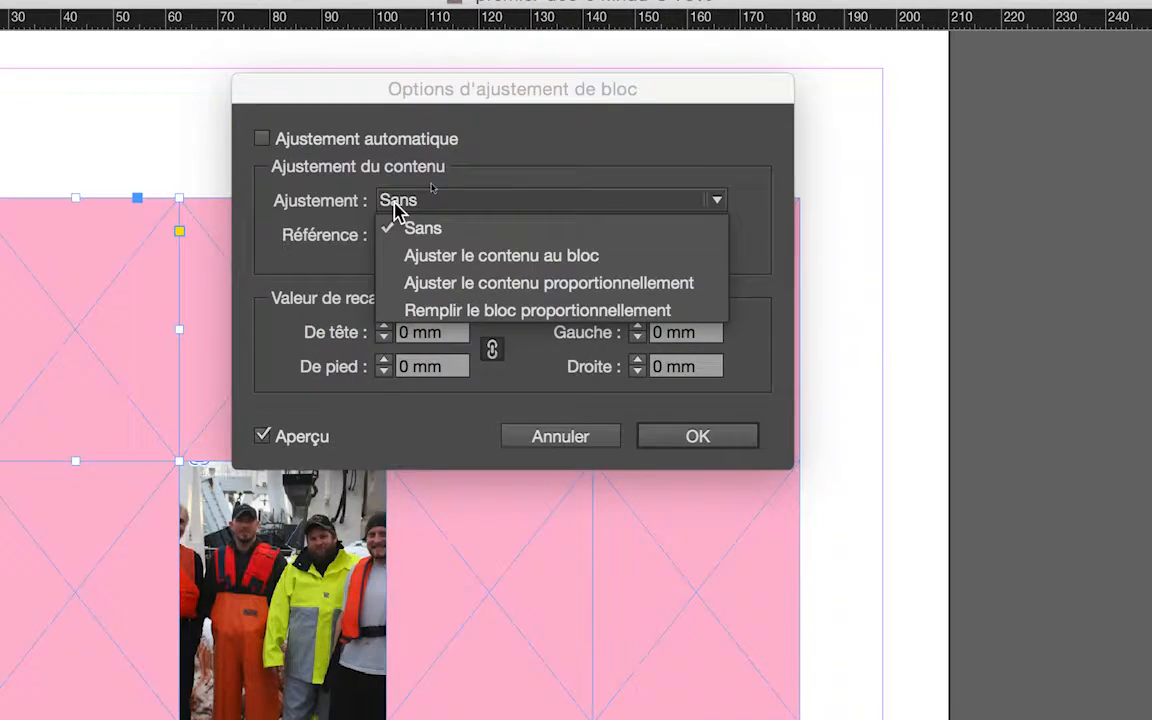
{"action": "left_click", "coordinate": [400, 271]}
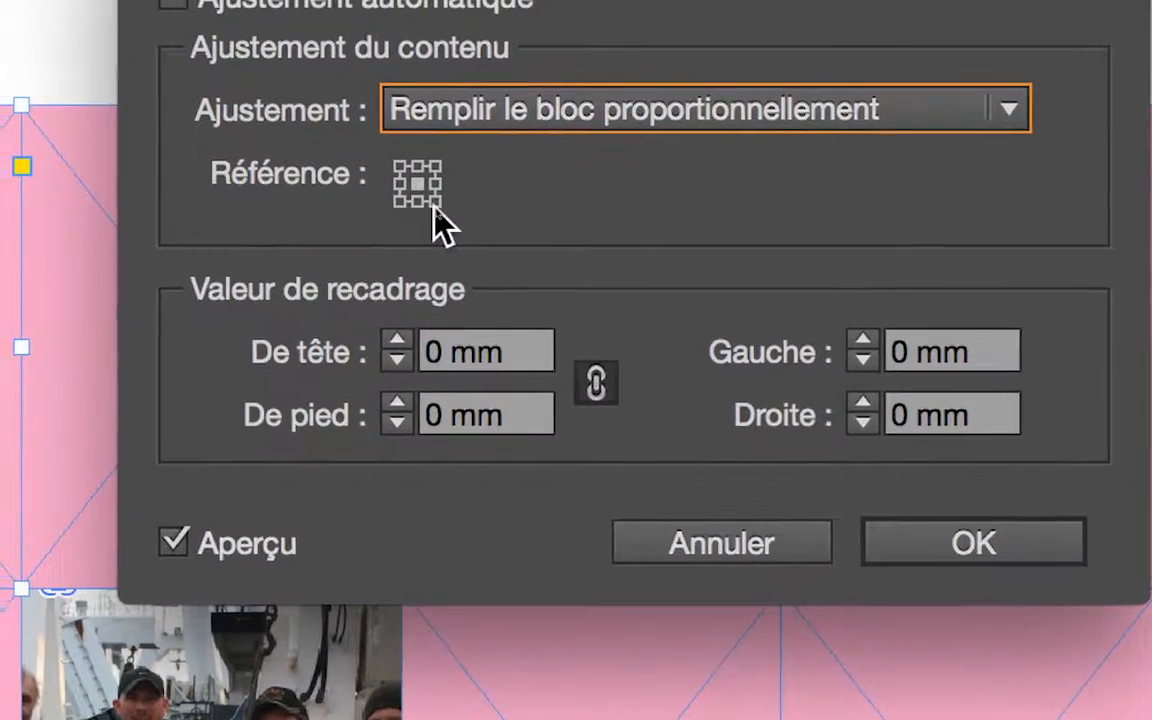
{"action": "left_click", "coordinate": [426, 190]}
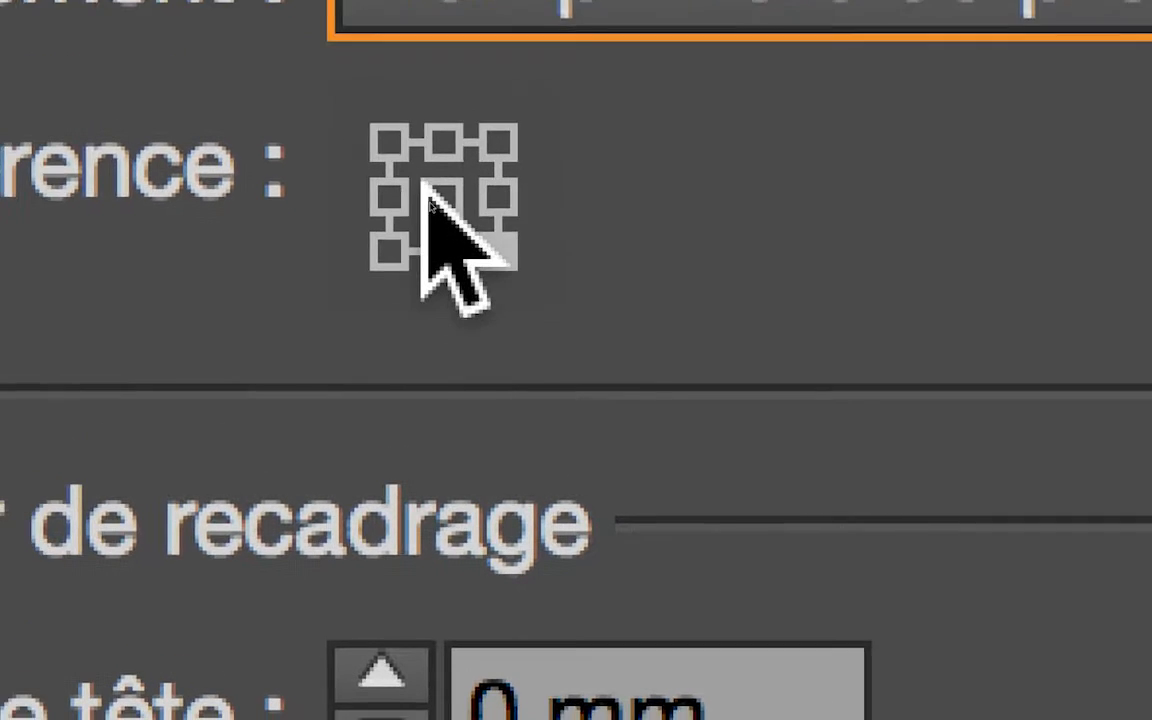
{"action": "left_click", "coordinate": [356, 110]}
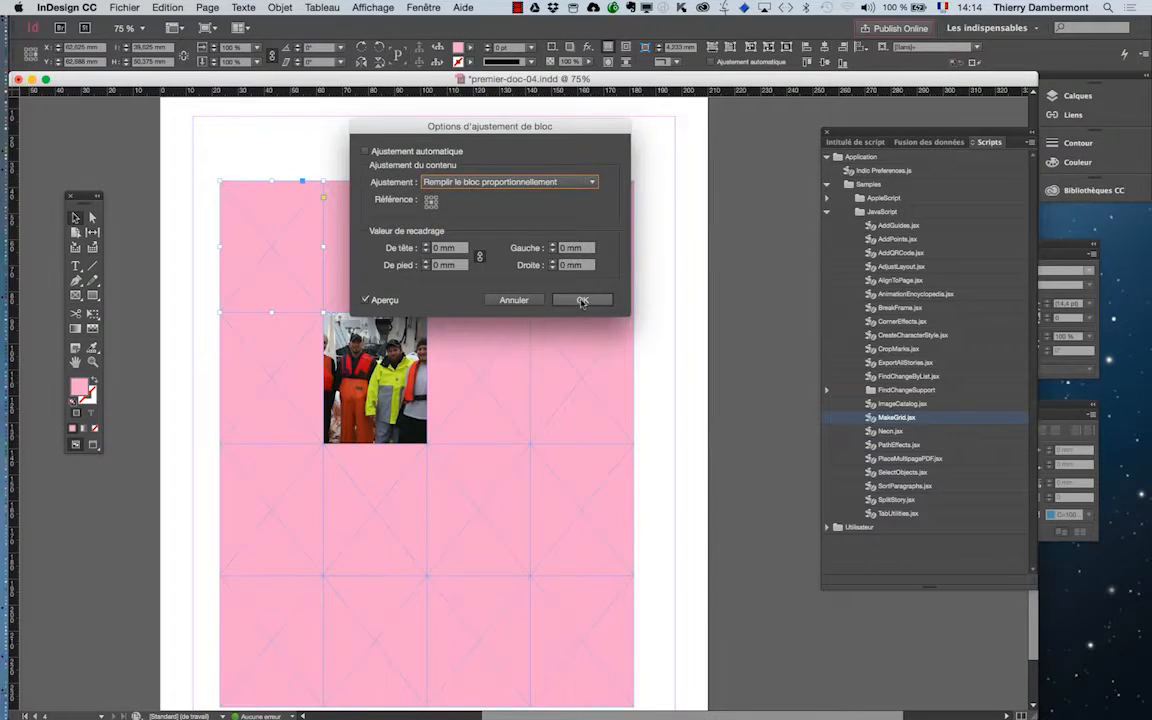
{"action": "left_click", "coordinate": [582, 301]}
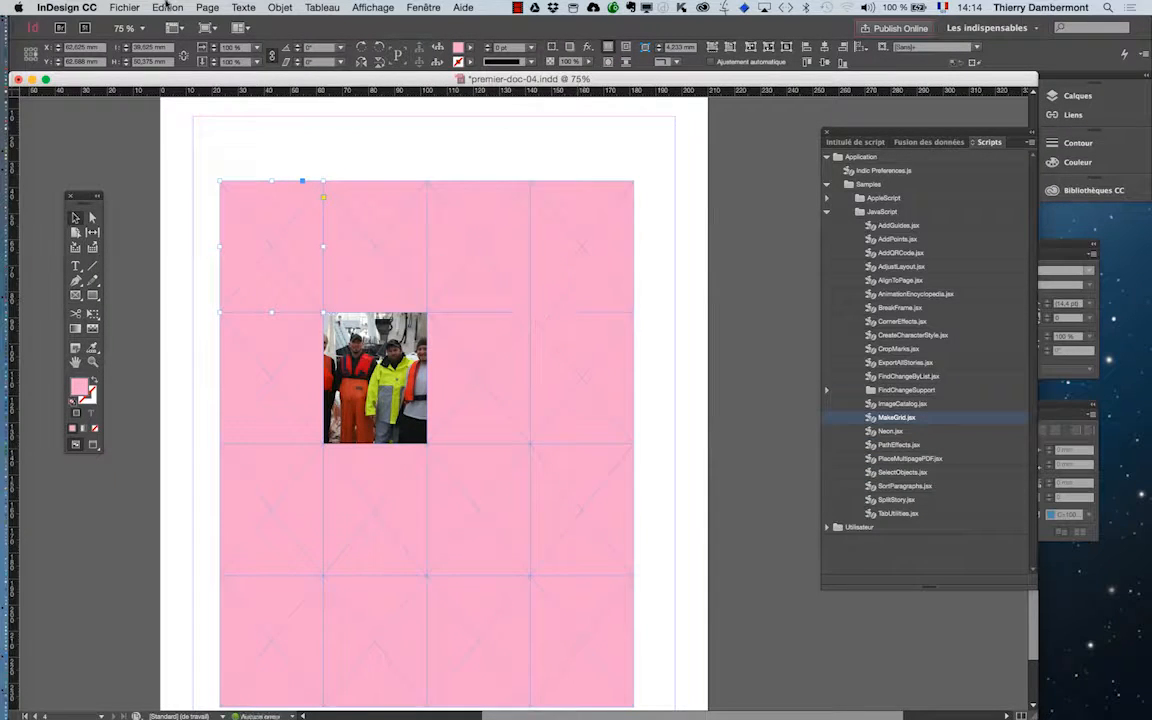
Import the Antonio_Ja…Yo.jpg ship image into the selected frame in the first row, first column.
{"action": "left_click", "coordinate": [125, 7]}
{"action": "left_click", "coordinate": [161, 185]}
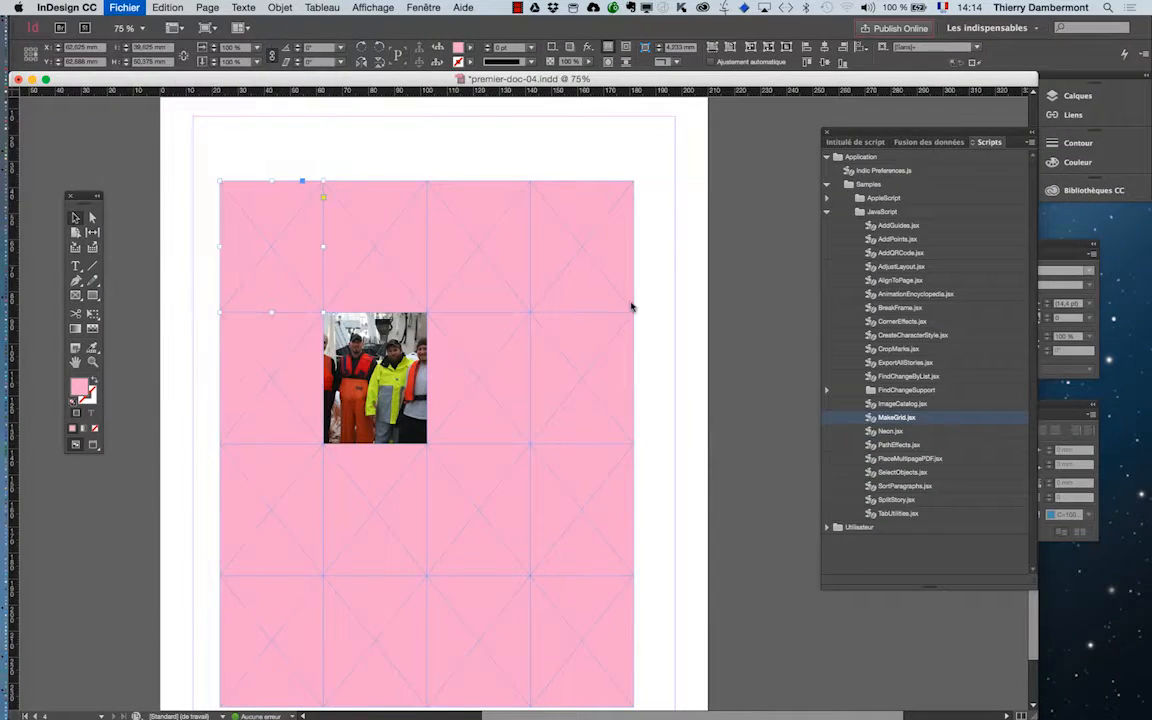
{"action": "left_click", "coordinate": [550, 288]}
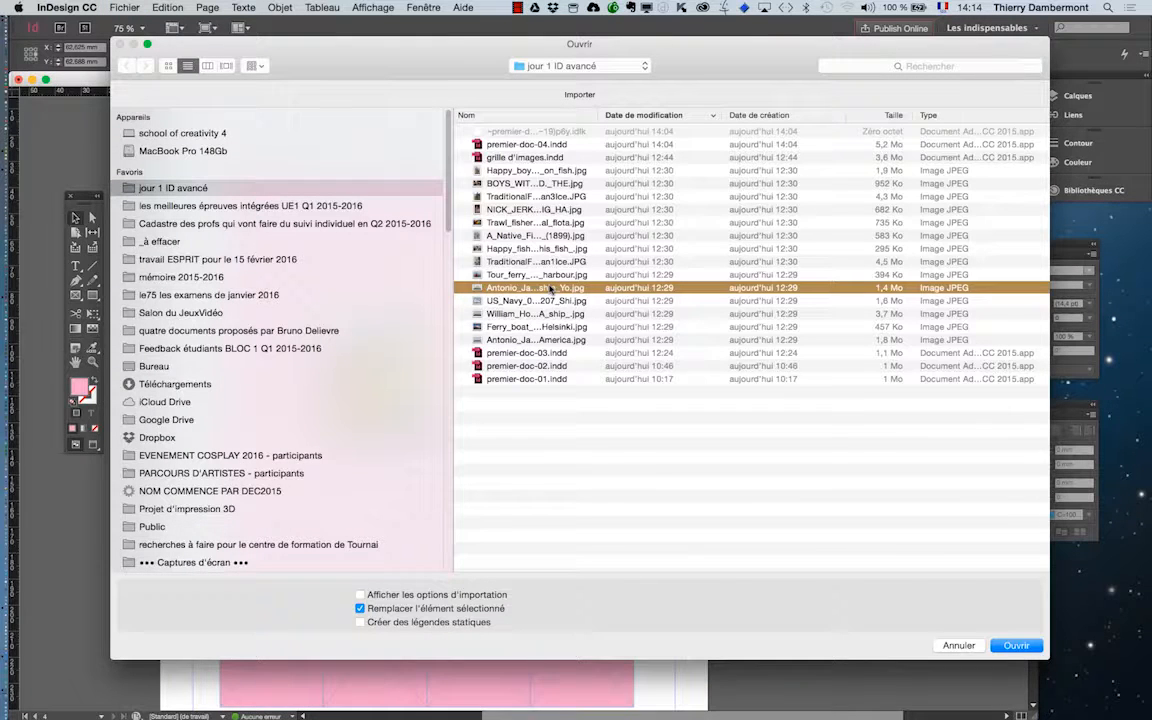
{"action": "left_click", "coordinate": [1013, 646]}
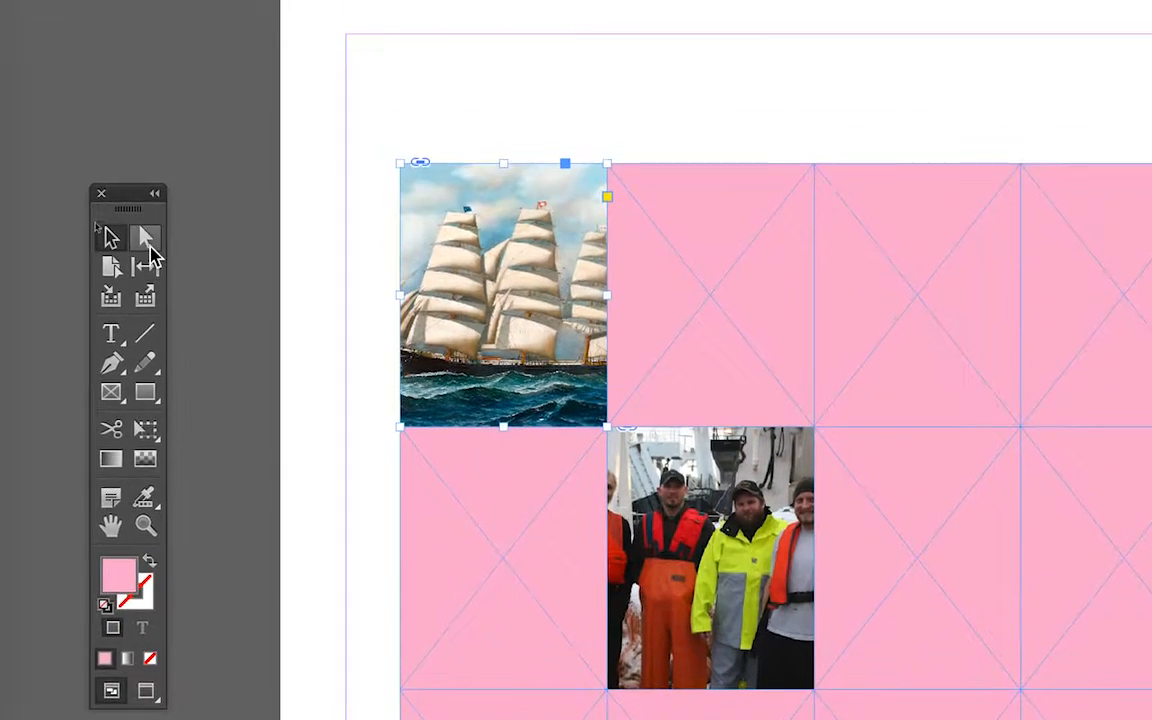
Shift the ship image to the right inside its frame to reframe it, and deselect it.
{"action": "left_click", "coordinate": [146, 240]}
{"action": "left_click", "coordinate": [426, 330]}
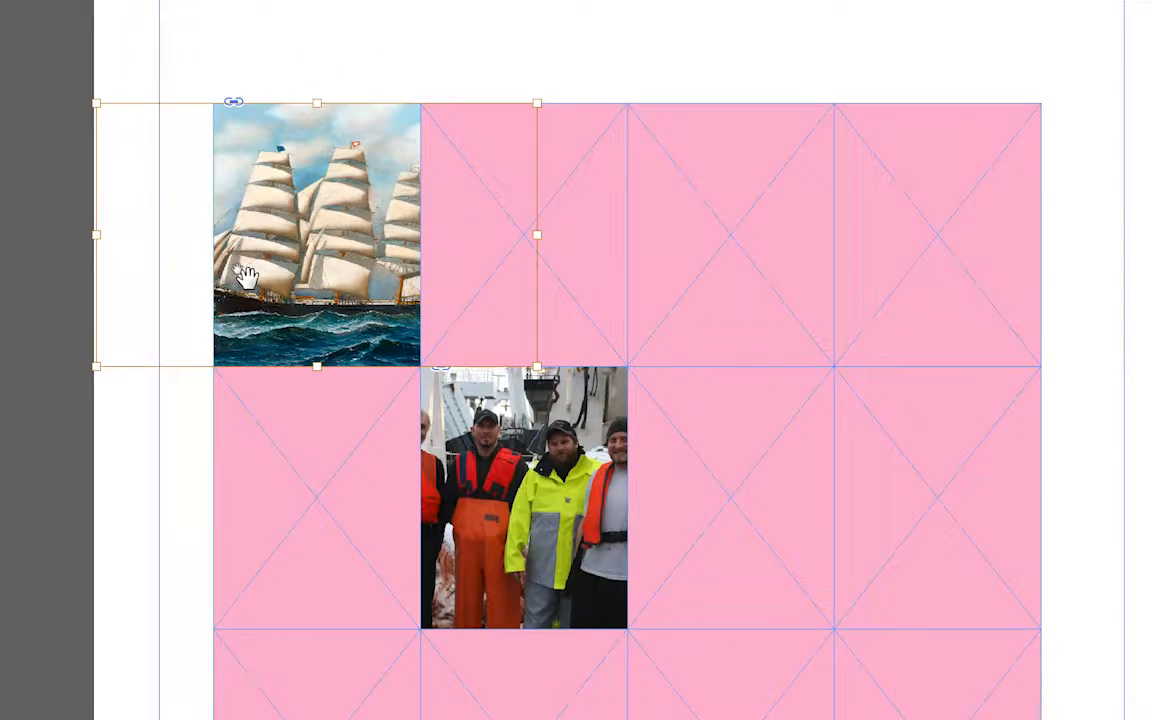
{"action": "left_click_drag", "start_coordinate": [230, 255], "coordinate": [268, 295]}
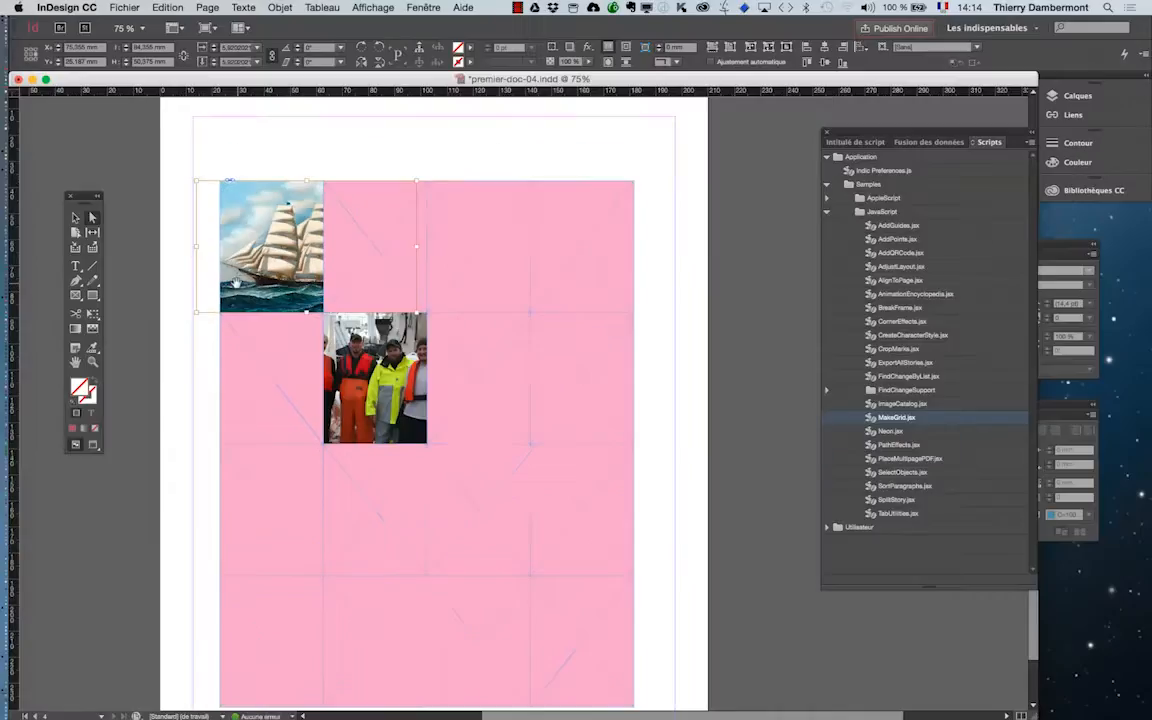
{"action": "left_click", "coordinate": [75, 218]}
{"action": "left_click", "coordinate": [207, 169]}
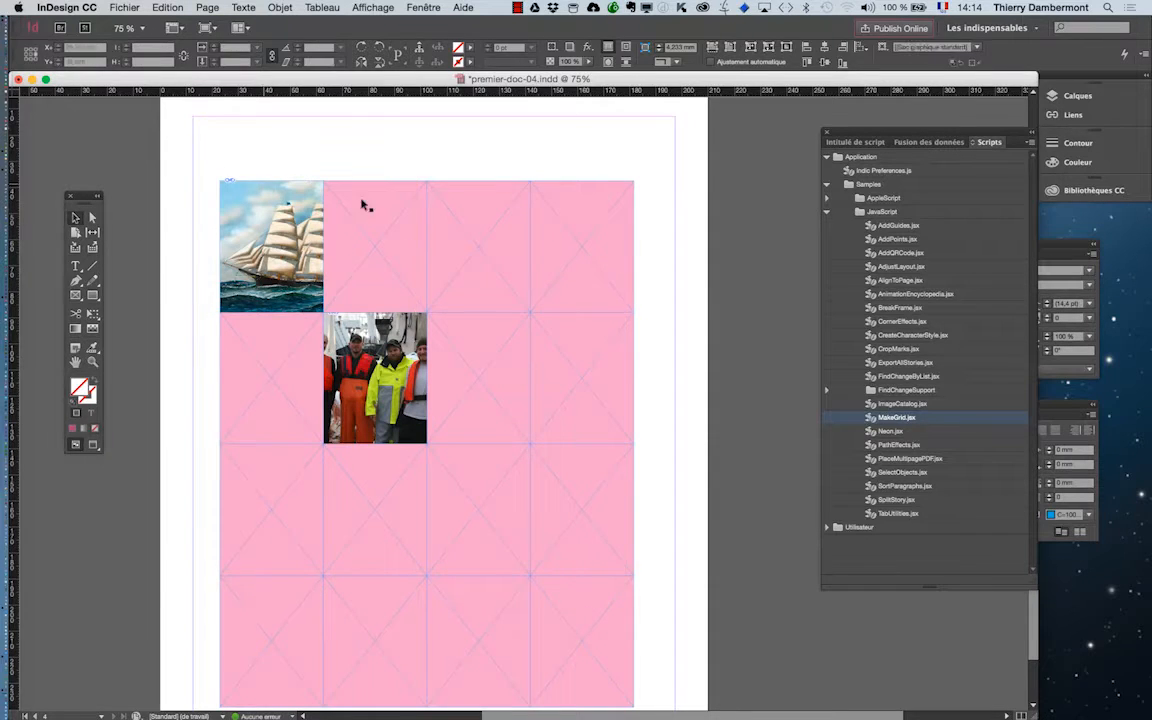